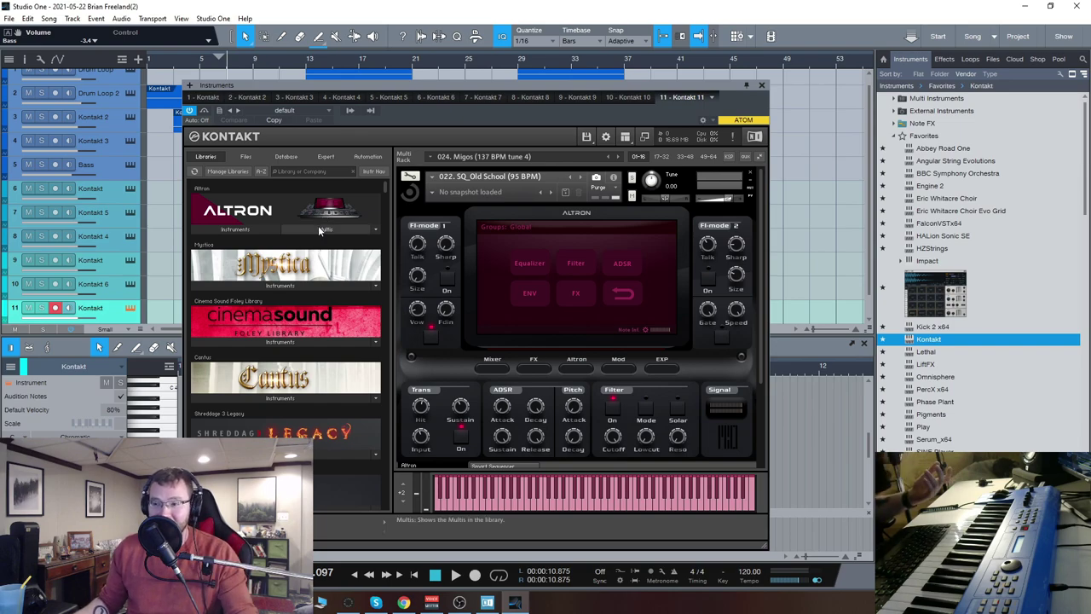
Look through the Altron library's factory instrument categories and its top-level multi folders.
{"action": "left_click", "coordinate": [258, 228]}
{"action": "left_click", "coordinate": [218, 244]}
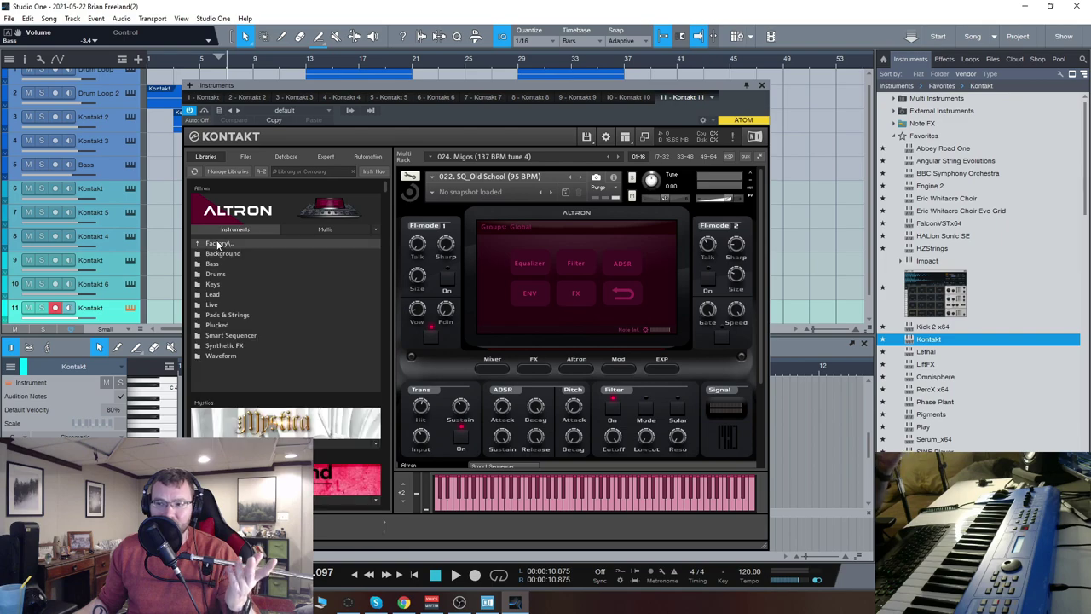
{"action": "left_click", "coordinate": [302, 228]}
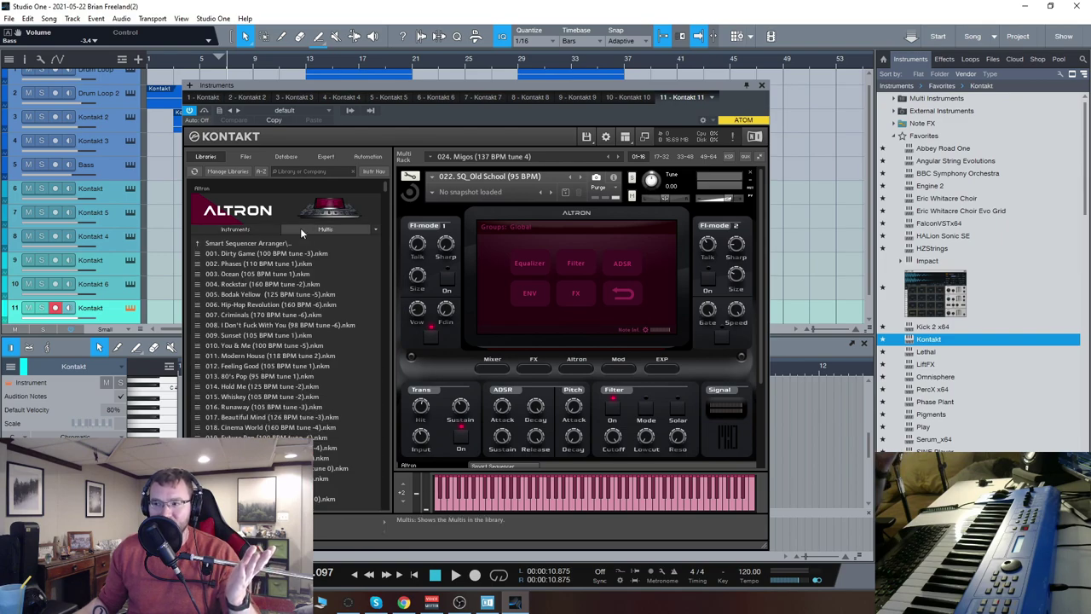
{"action": "left_click", "coordinate": [254, 244]}
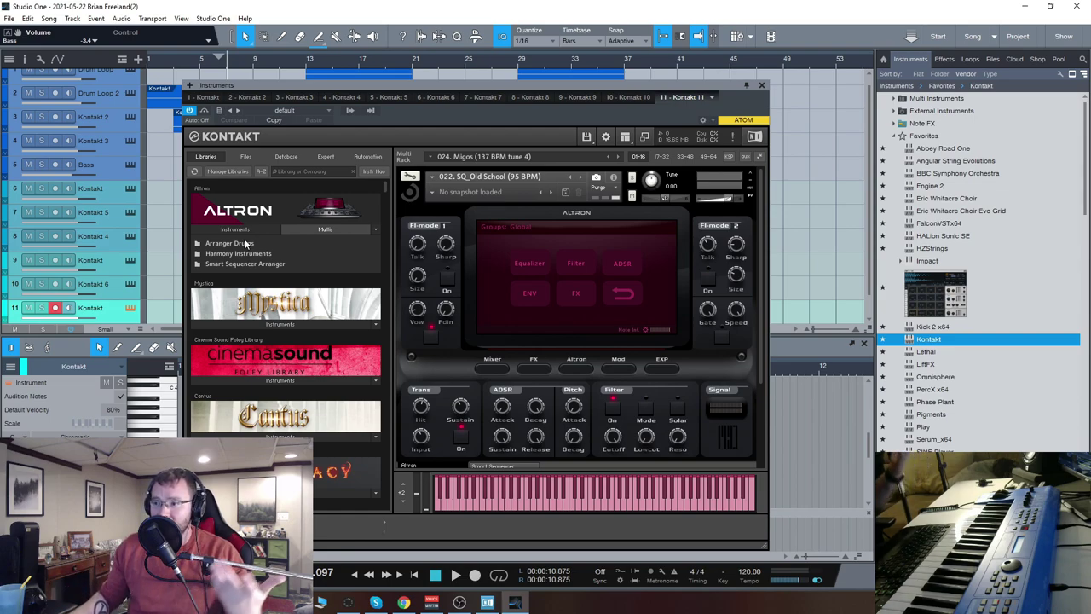
Open Altron's Smart Sequencer Arranger multis and load 018. Cinema World (160 BPM tune -4).
{"action": "left_click", "coordinate": [297, 225]}
{"action": "left_click", "coordinate": [296, 226]}
{"action": "double_click", "coordinate": [257, 265]}
{"action": "scroll", "coordinate": [280, 328], "scroll_direction": "down", "scroll_amount": 4}
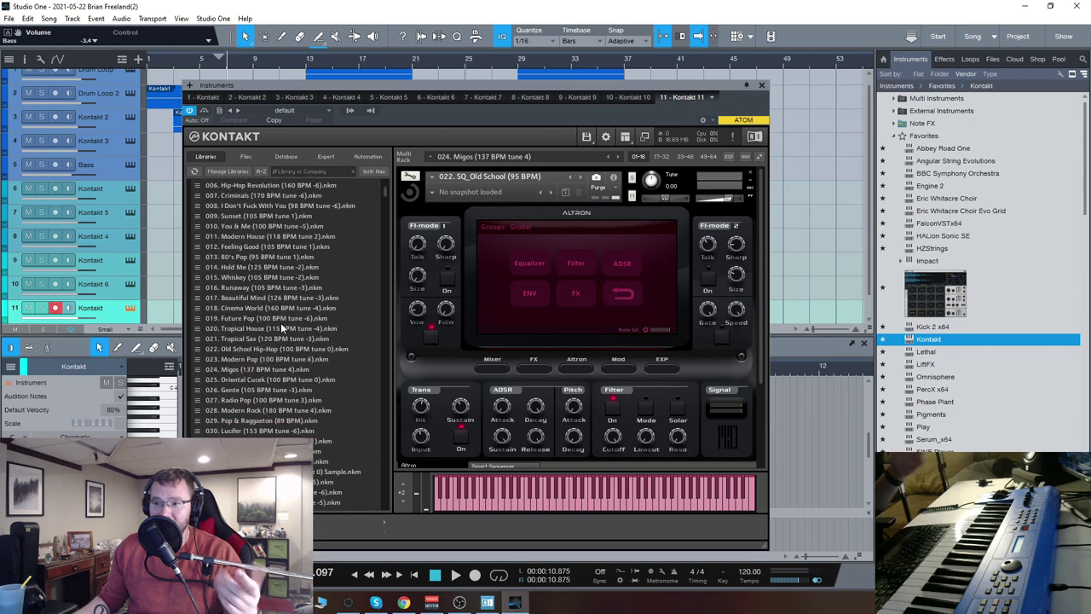
{"action": "scroll", "coordinate": [305, 339], "scroll_direction": "up", "scroll_amount": 1}
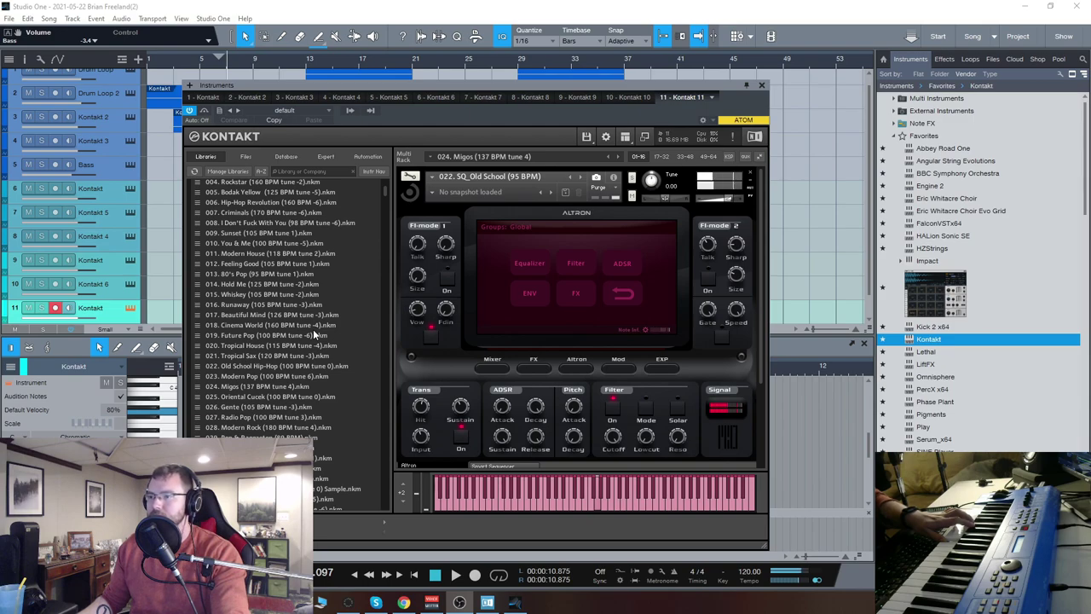
{"action": "scroll", "coordinate": [313, 329], "scroll_direction": "up", "scroll_amount": 3}
{"action": "scroll", "coordinate": [316, 332], "scroll_direction": "down", "scroll_amount": 3}
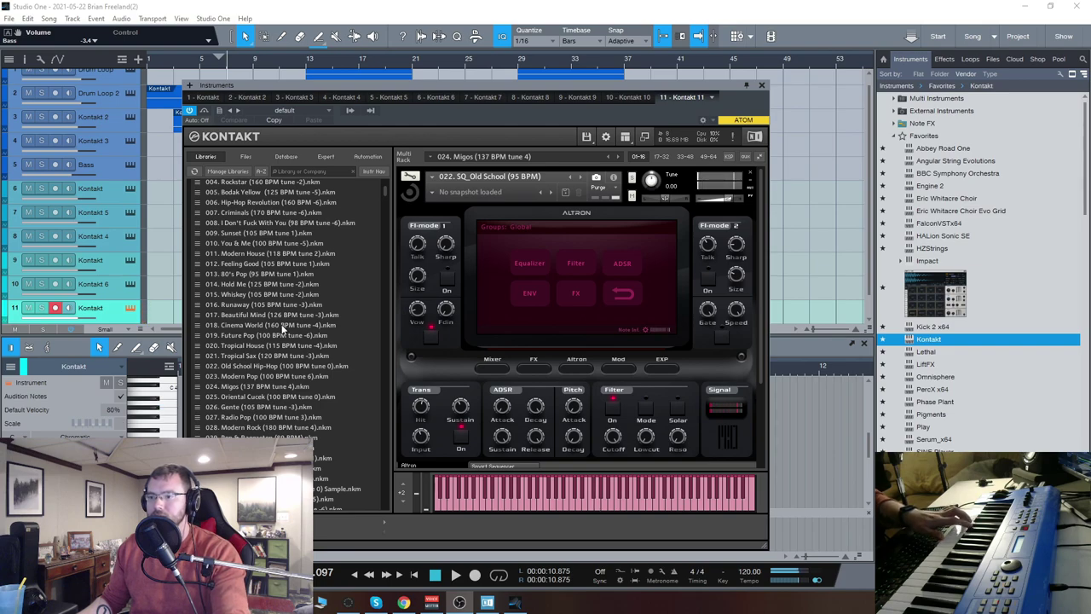
{"action": "left_click", "coordinate": [282, 329]}
{"action": "double_click", "coordinate": [295, 326]}
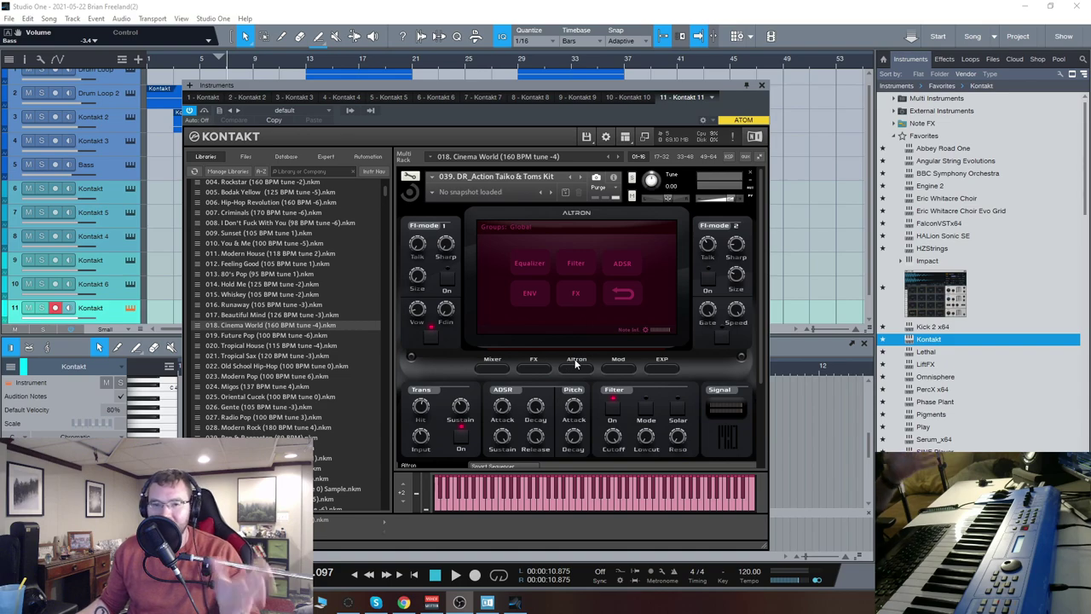
In the Action Taiko & Toms Kit's Smart Sequencer, draw negative note offsets on the first ten steps and raise the first eight velocities.
{"action": "scroll", "coordinate": [612, 318], "scroll_direction": "down", "scroll_amount": 1}
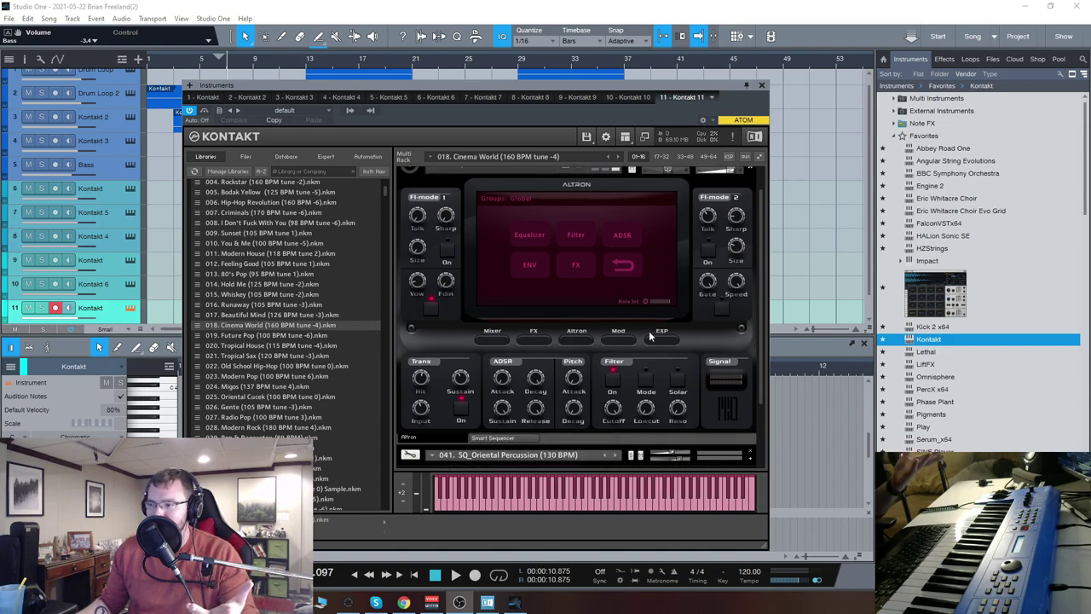
{"action": "scroll", "coordinate": [596, 314], "scroll_direction": "down", "scroll_amount": 1}
{"action": "left_click", "coordinate": [501, 404]}
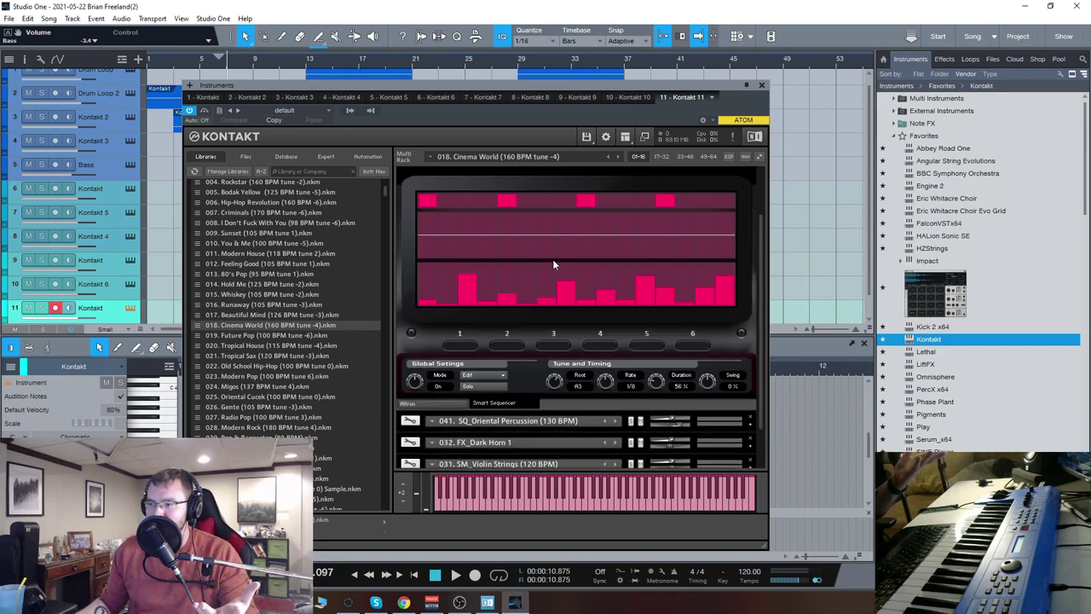
{"action": "scroll", "coordinate": [552, 264], "scroll_direction": "up", "scroll_amount": 2}
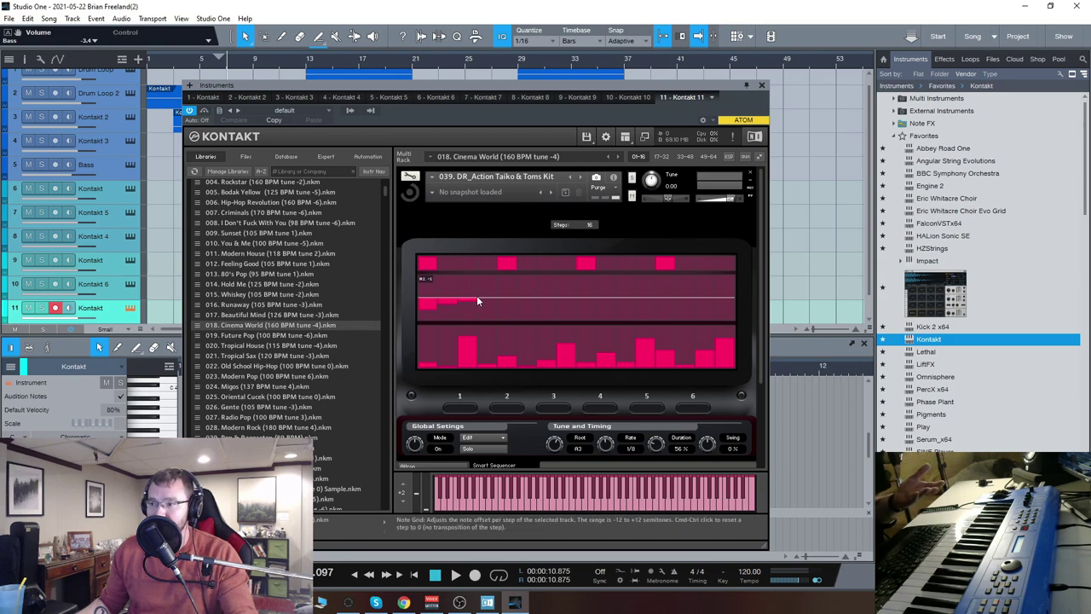
{"action": "left_click_drag", "start_coordinate": [590, 313], "coordinate": [606, 305]}
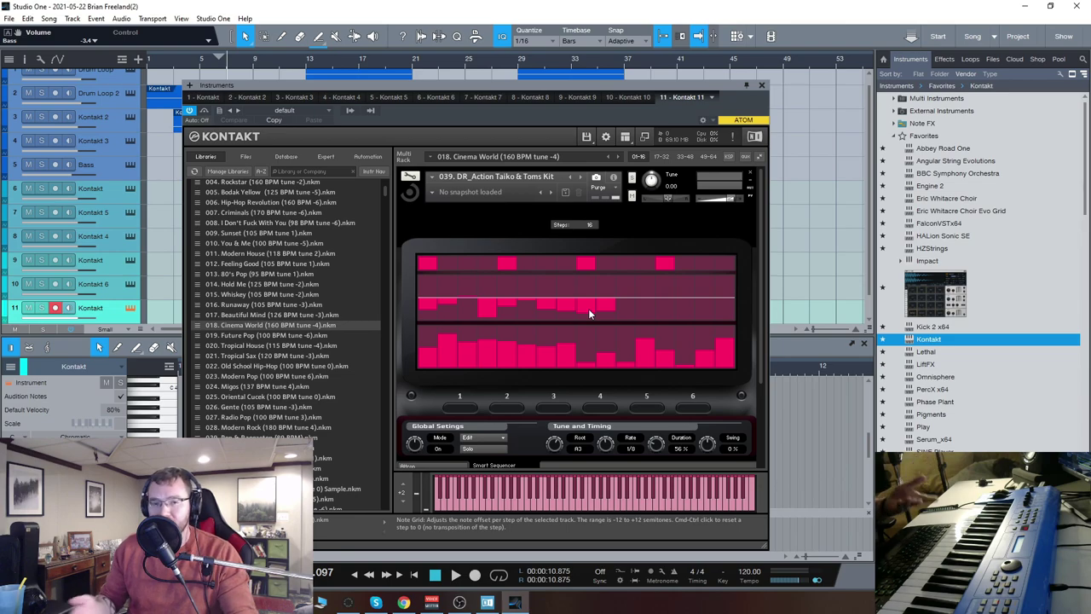
{"action": "scroll", "coordinate": [254, 358], "scroll_direction": "down", "scroll_amount": 3}
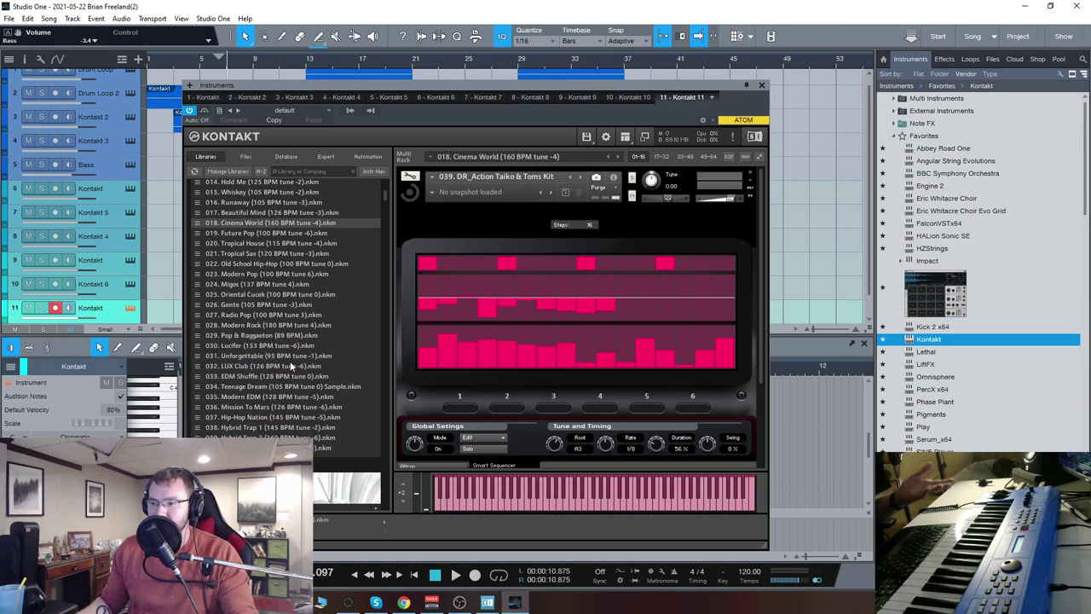
Expand the 041. SQ_Oriental Percussion instrument and raise its sequencer velocities to high levels across the whole pattern.
{"action": "left_click", "coordinate": [407, 449]}
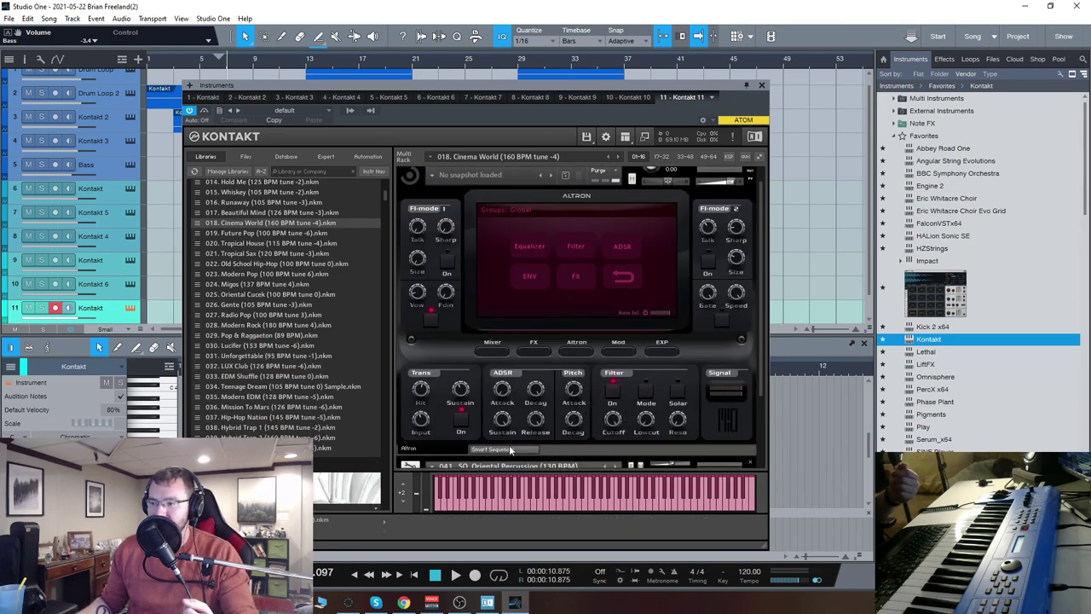
{"action": "left_click", "coordinate": [493, 449]}
{"action": "scroll", "coordinate": [588, 420], "scroll_direction": "down", "scroll_amount": 1}
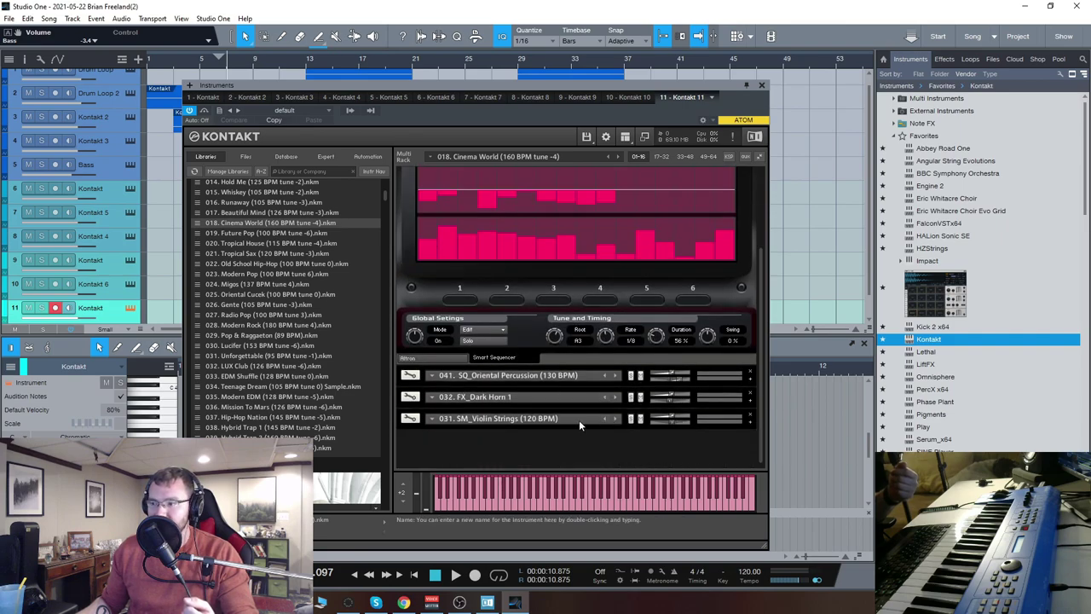
{"action": "left_click", "coordinate": [749, 380]}
{"action": "scroll", "coordinate": [722, 350], "scroll_direction": "down", "scroll_amount": 3}
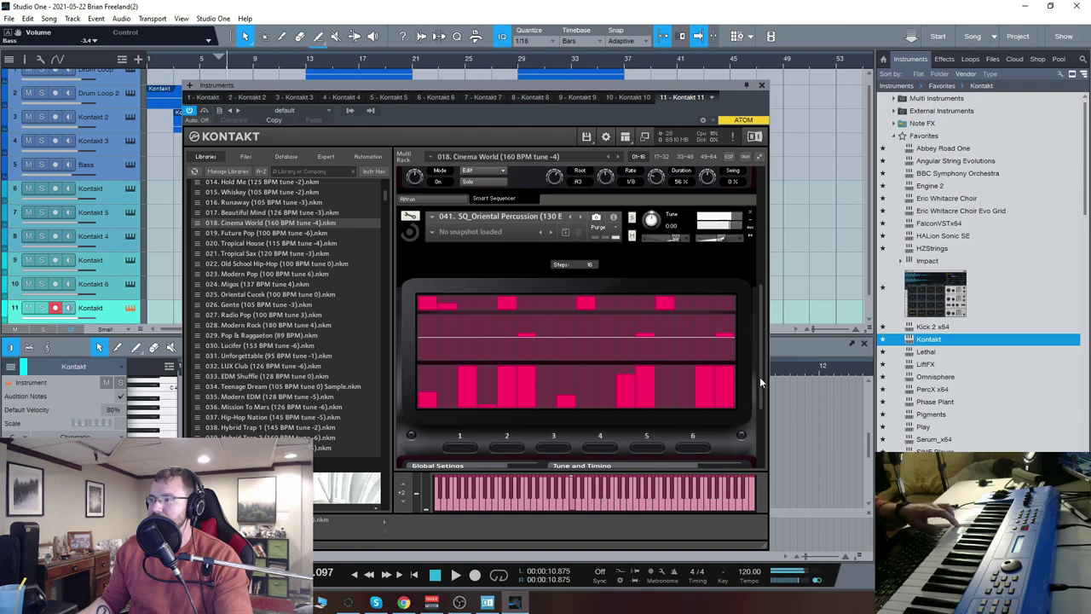
{"action": "mouse_move", "coordinate": [440, 373]}
{"action": "left_mouse_down"}
{"action": "mouse_move", "coordinate": [519, 364]}
{"action": "mouse_move", "coordinate": [683, 370]}
{"action": "left_mouse_up"}
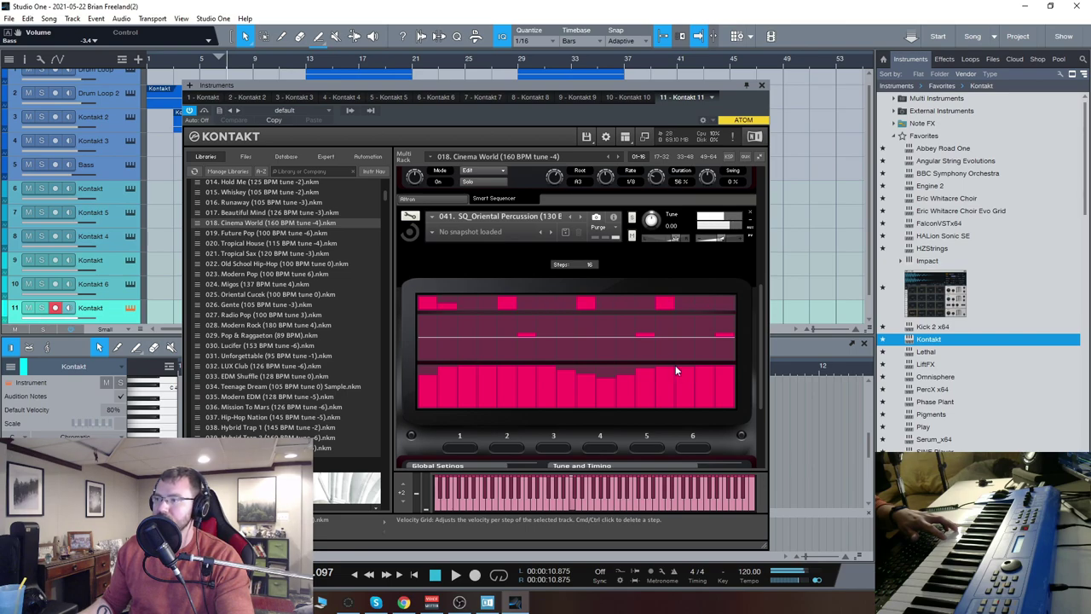
Drop the Oriental Percussion velocities to the minimum on steps 1, 3, 5, 7 to 10, 12, 13 and 15.
{"action": "left_click", "coordinate": [462, 407]}
{"action": "left_click", "coordinate": [431, 404]}
{"action": "left_click", "coordinate": [507, 407]}
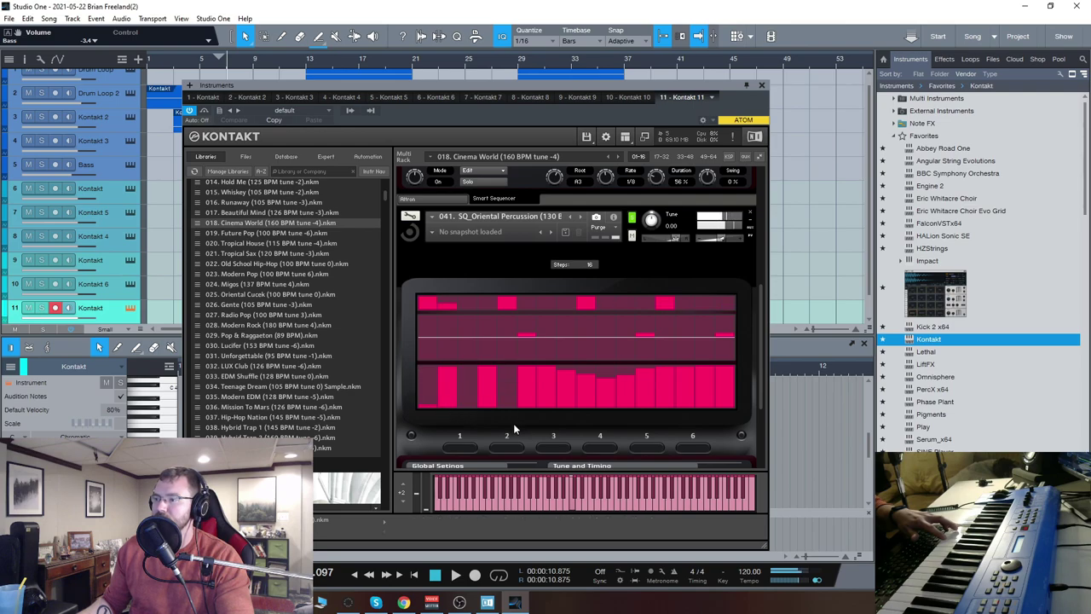
{"action": "left_click", "coordinate": [547, 408]}
{"action": "left_click", "coordinate": [570, 408]}
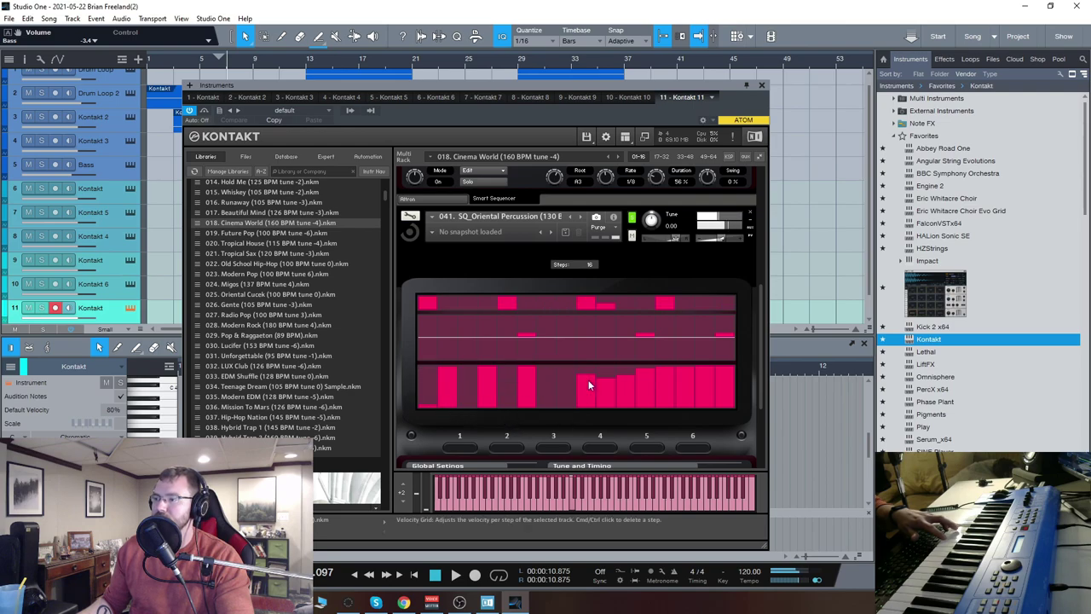
{"action": "left_click", "coordinate": [586, 406]}
{"action": "left_click", "coordinate": [605, 406]}
{"action": "left_click", "coordinate": [645, 406]}
{"action": "left_click", "coordinate": [664, 406]}
{"action": "left_click", "coordinate": [704, 406]}
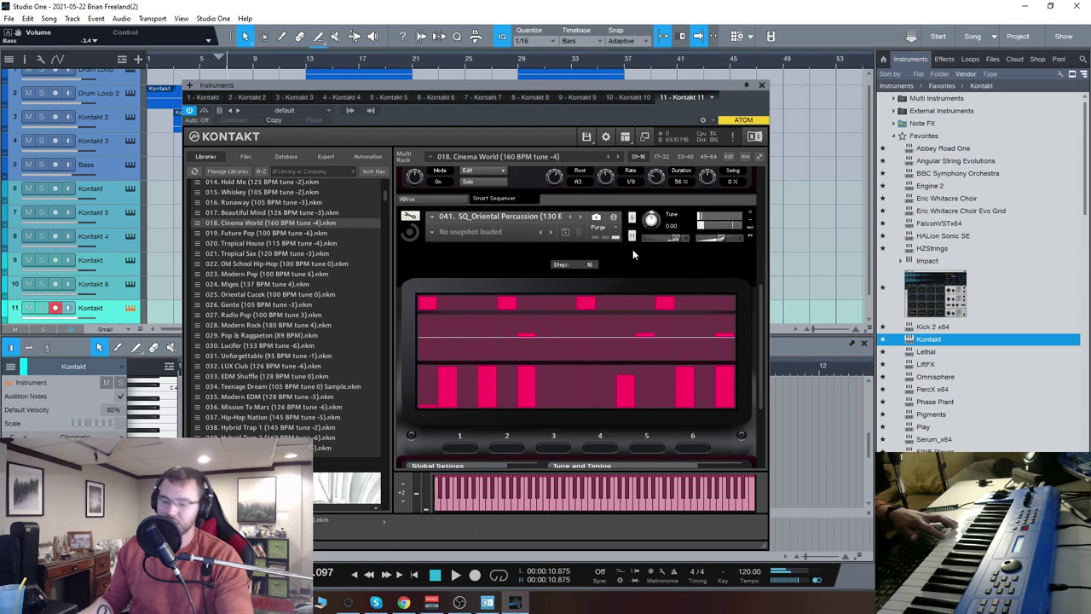
Replace the current multi with 033. EDM Shuffle (128 BPM tune 0).
{"action": "left_click_drag", "start_coordinate": [758, 307], "coordinate": [760, 223]}
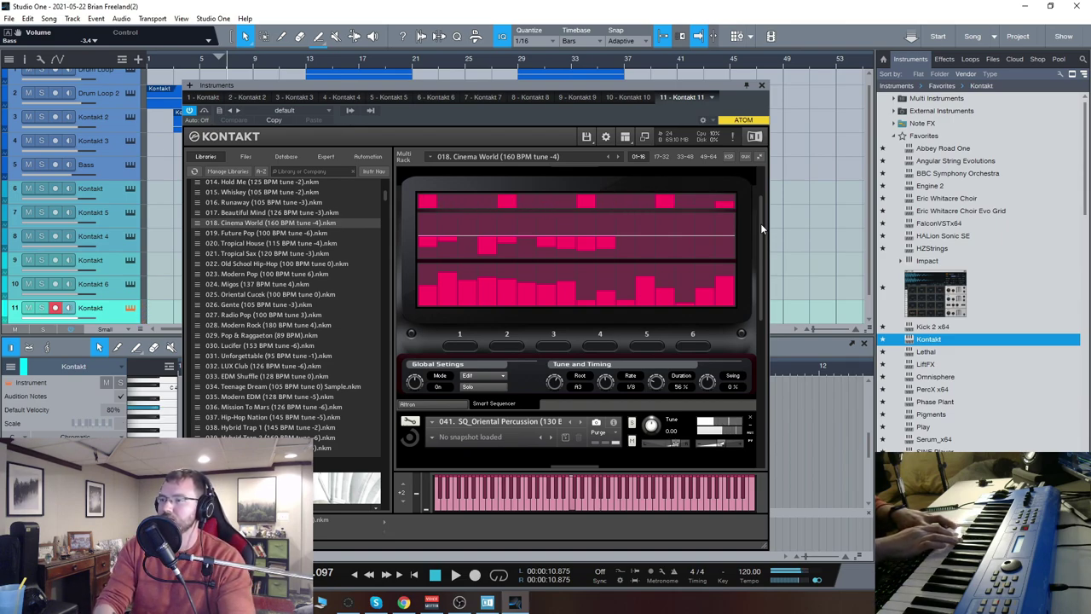
{"action": "double_click", "coordinate": [273, 376]}
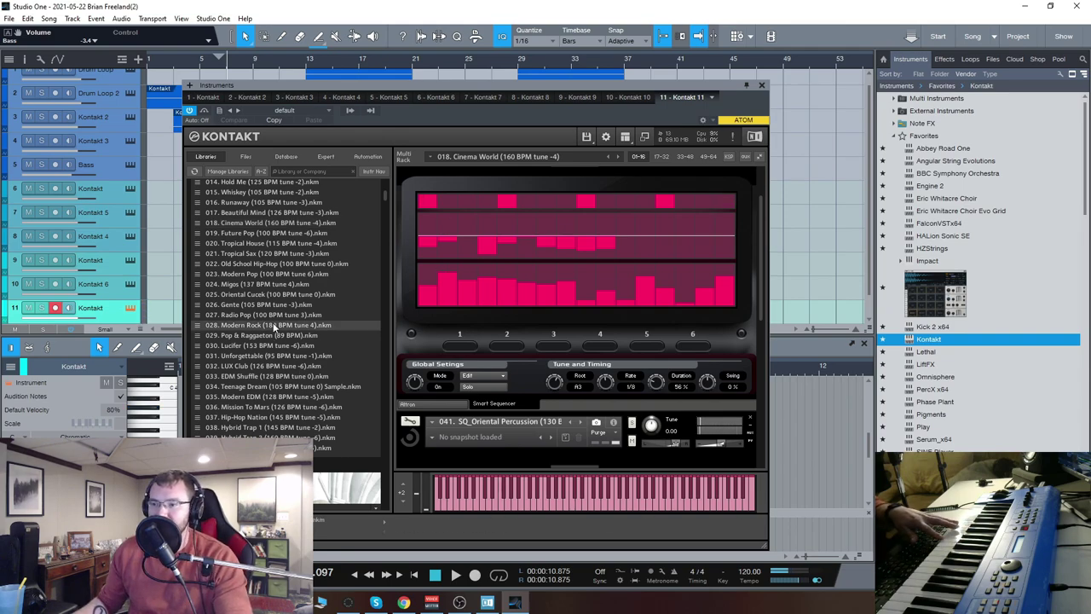
{"action": "left_click", "coordinate": [521, 340]}
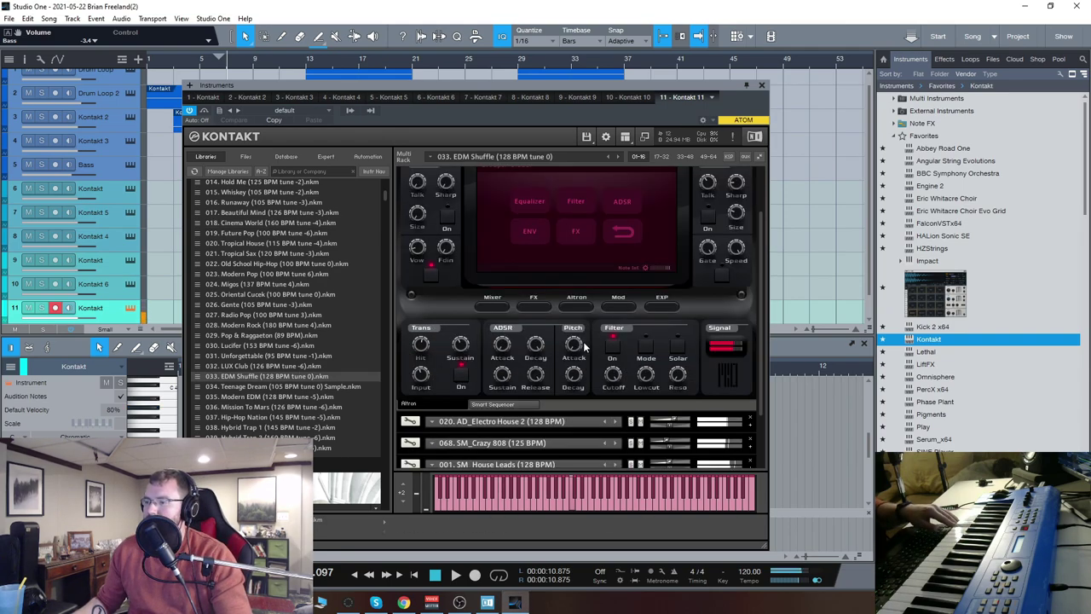
{"action": "scroll", "coordinate": [764, 339], "scroll_direction": "up", "scroll_amount": 2}
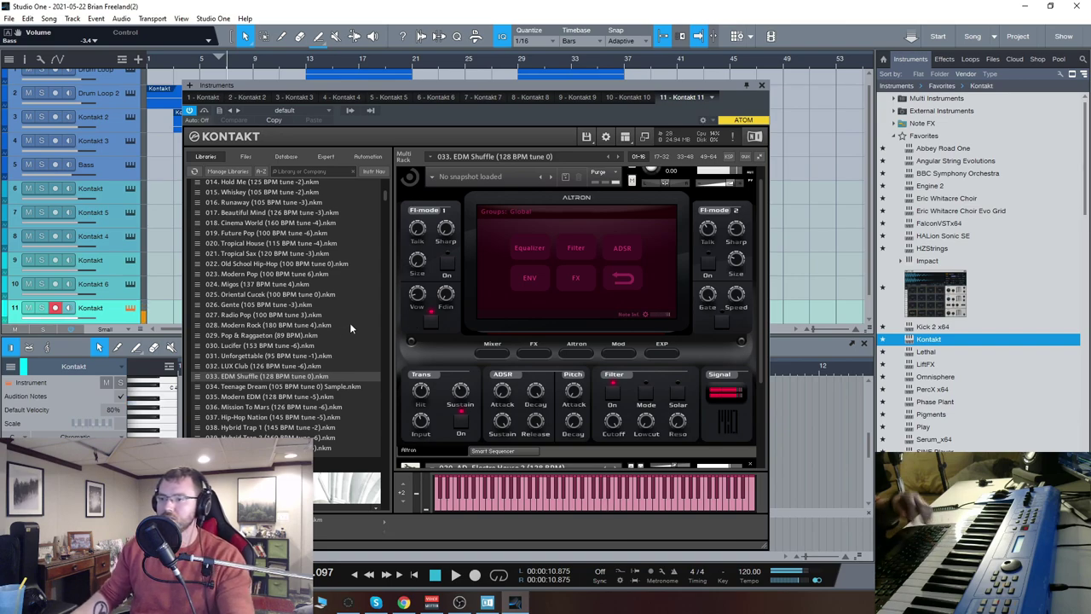
Replace the multi with 038. Hybrid Trap 1 (145 BPM tune -2) and mute its 040. SM_Dirty Pluck instrument.
{"action": "mouse_move", "coordinate": [316, 331]}
{"action": "double_click", "coordinate": [269, 376]}
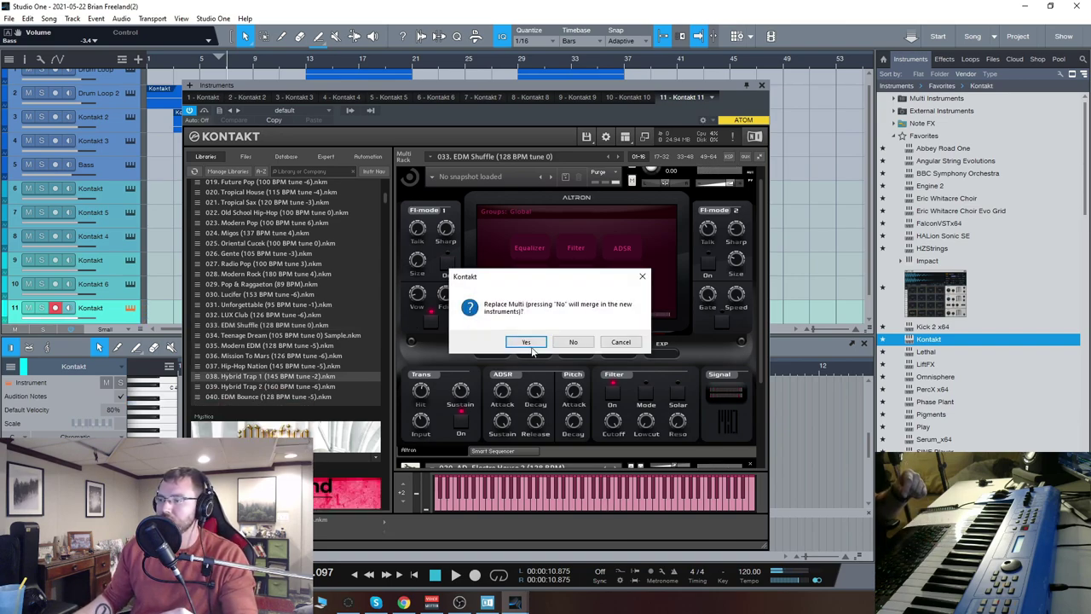
{"action": "left_click", "coordinate": [526, 341]}
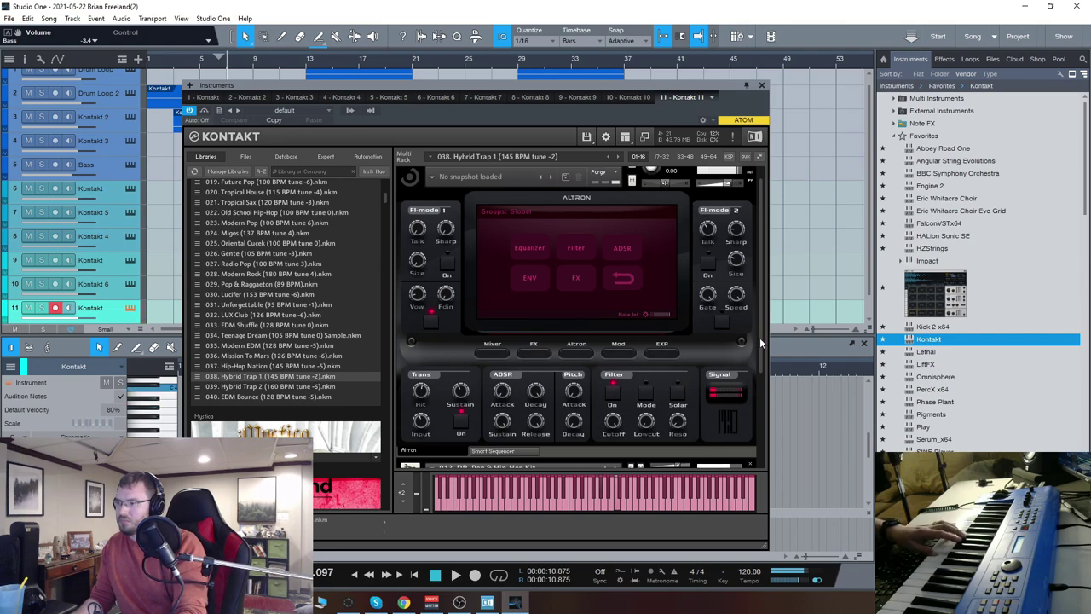
{"action": "left_click_drag", "start_coordinate": [761, 341], "coordinate": [759, 429]}
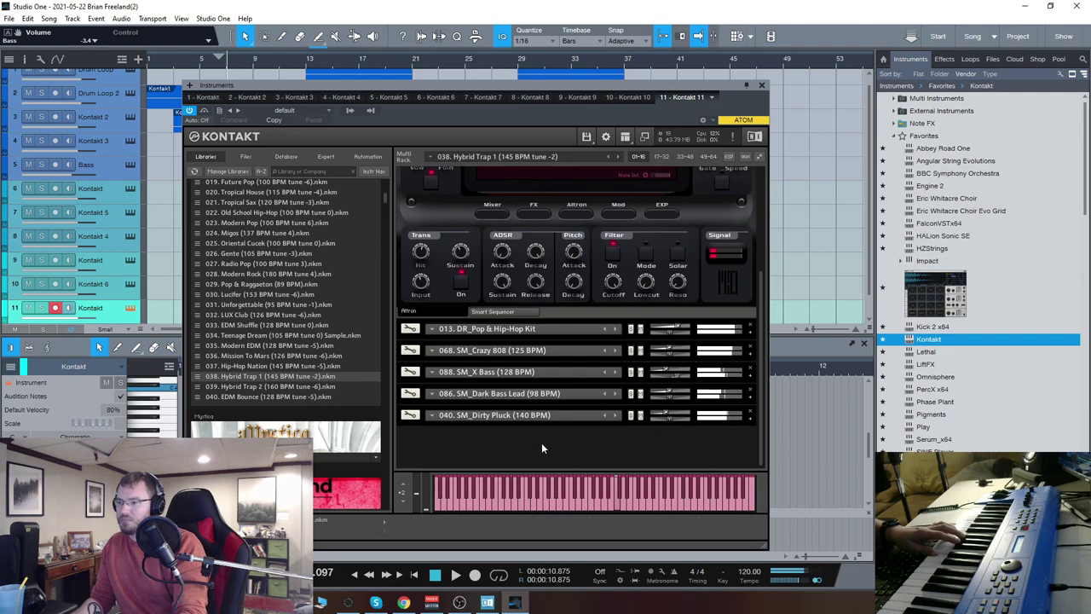
{"action": "left_click", "coordinate": [639, 416]}
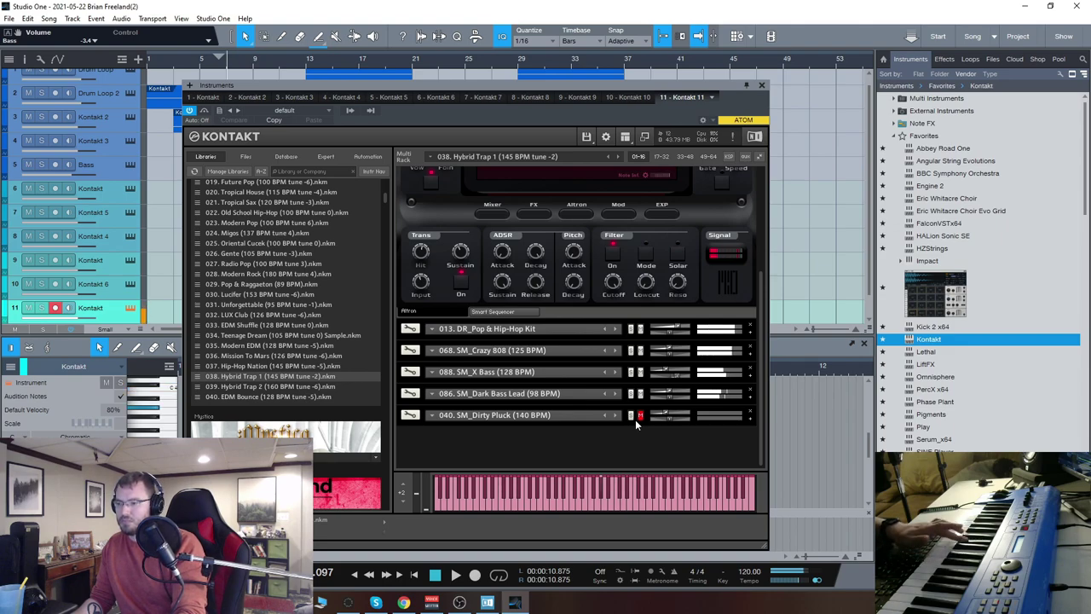
Load the 039. Hybrid Trap 2 (160 BPM tune -6) multi and remove all its instruments from the rack.
{"action": "scroll", "coordinate": [348, 304], "scroll_direction": "down", "scroll_amount": 2}
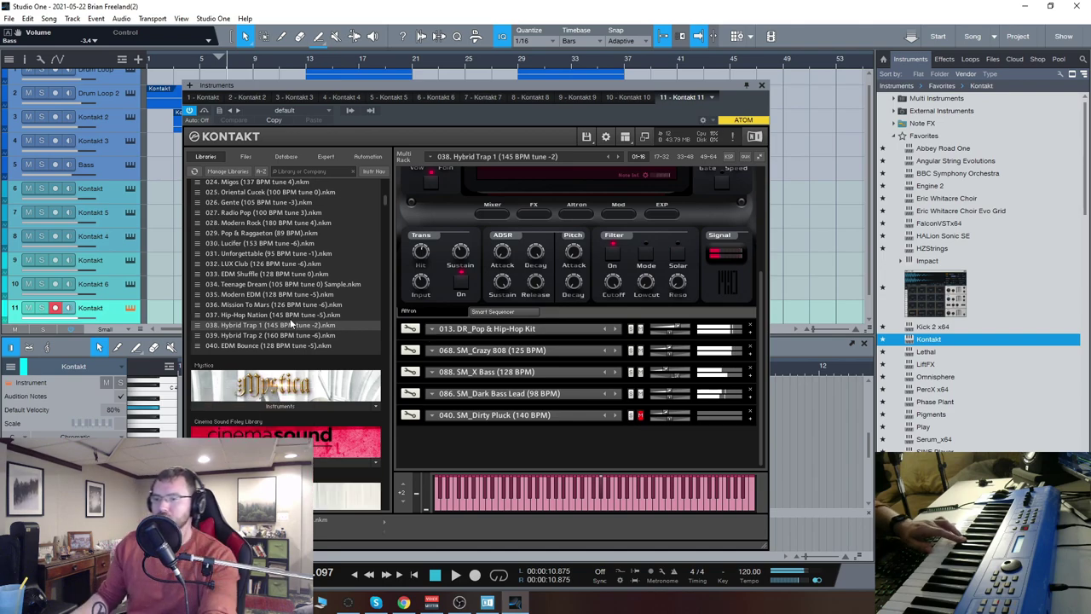
{"action": "double_click", "coordinate": [281, 335]}
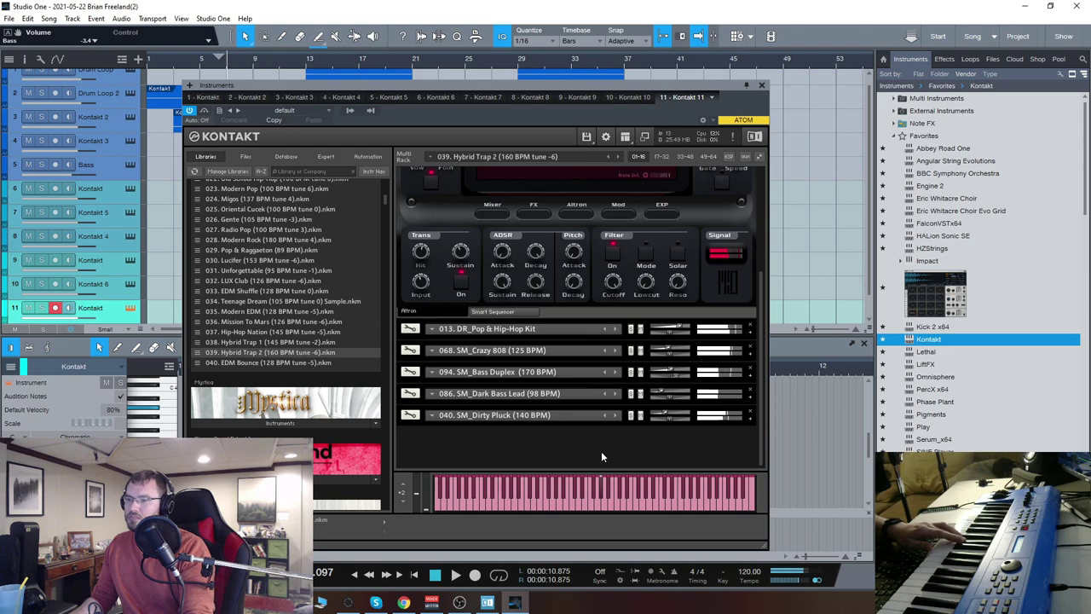
{"action": "left_click", "coordinate": [751, 174]}
{"action": "left_click", "coordinate": [751, 174]}
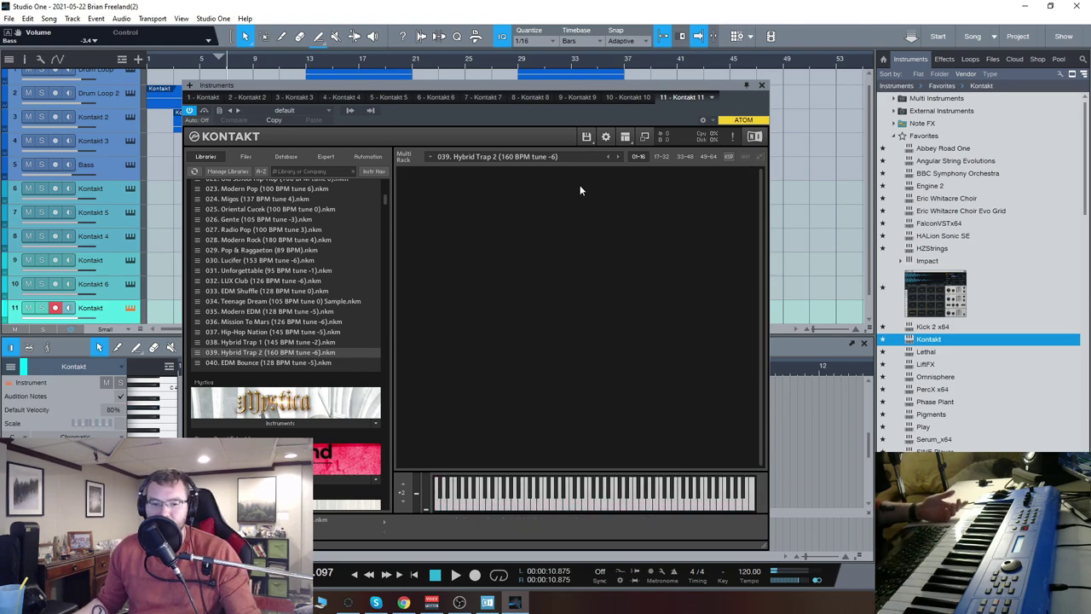
Open Altron's Arranger Drums multis folder, look through its presets, and move the instrument window up and to the right.
{"action": "scroll", "coordinate": [294, 262], "scroll_direction": "up", "scroll_amount": 5}
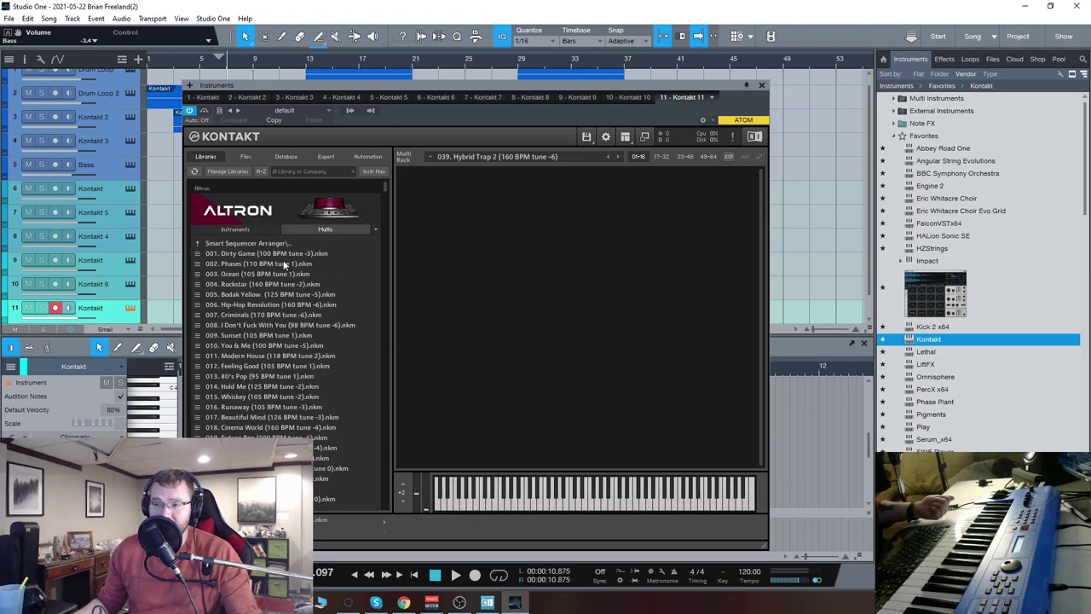
{"action": "left_click", "coordinate": [318, 229]}
{"action": "left_click", "coordinate": [324, 229]}
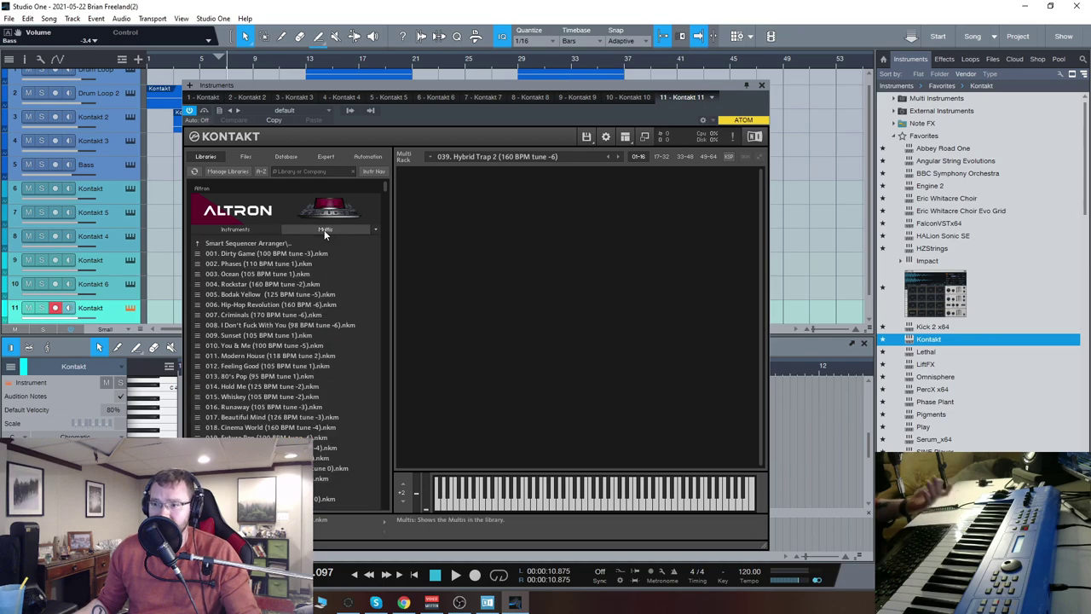
{"action": "left_click", "coordinate": [261, 244]}
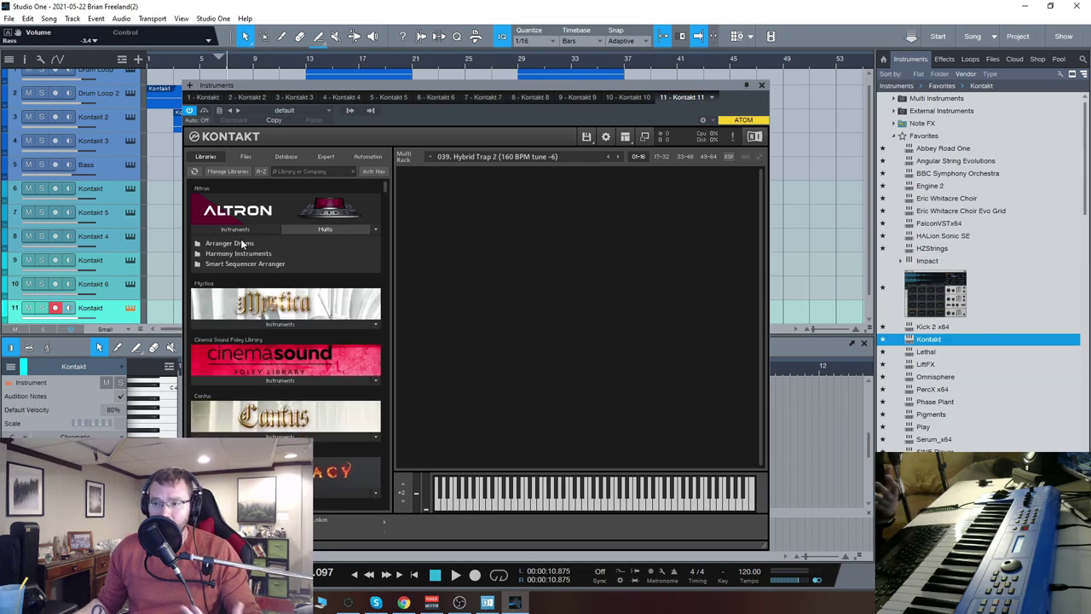
{"action": "left_click", "coordinate": [243, 244]}
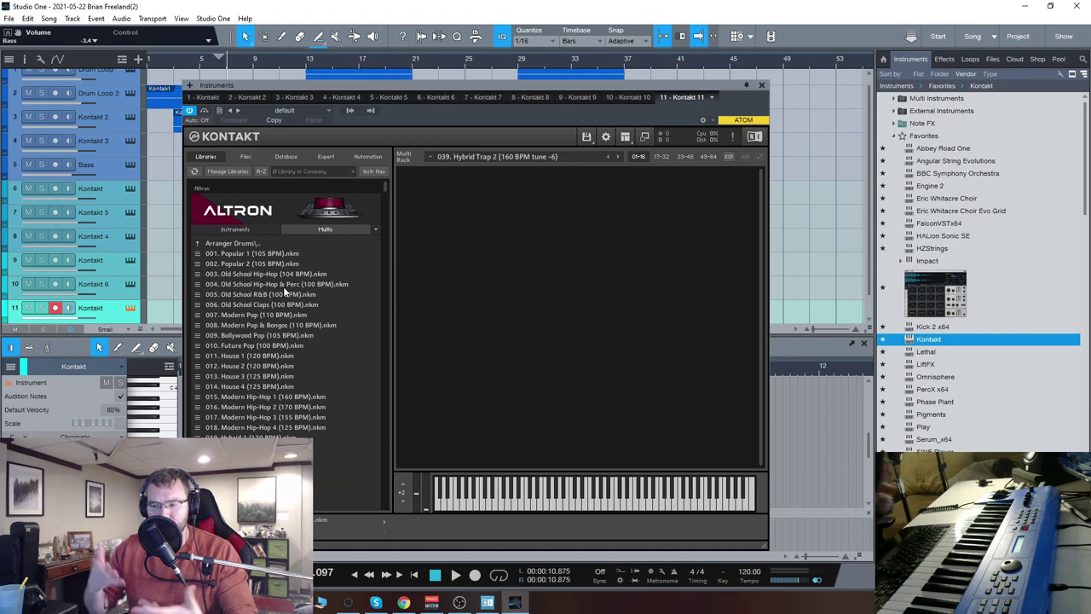
{"action": "scroll", "coordinate": [292, 332], "scroll_direction": "down", "scroll_amount": 4}
{"action": "scroll", "coordinate": [298, 339], "scroll_direction": "down", "scroll_amount": 1}
{"action": "left_click_drag", "start_coordinate": [457, 85], "coordinate": [543, 60]}
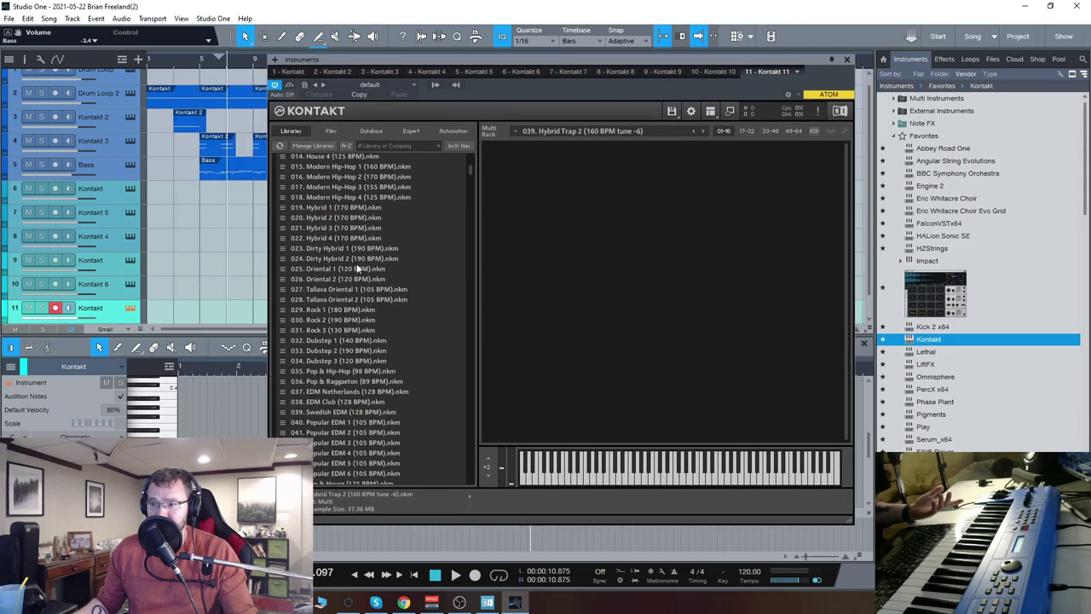
Leave the Arranger Drums multis and look through the presets in Altron's Waveform instruments folder.
{"action": "scroll", "coordinate": [362, 370], "scroll_direction": "up", "scroll_amount": 6}
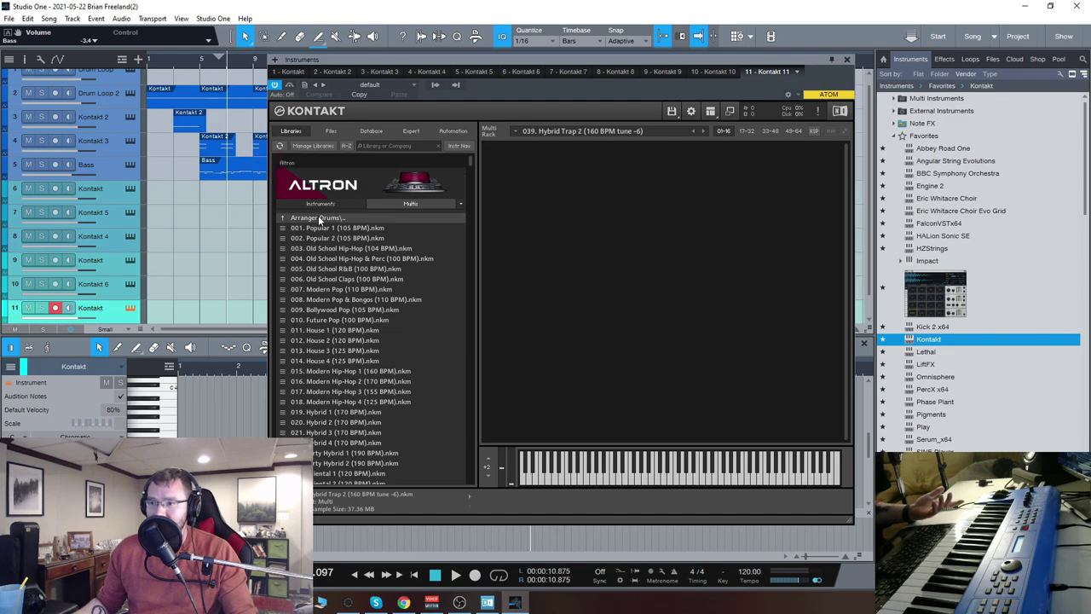
{"action": "left_click", "coordinate": [317, 215]}
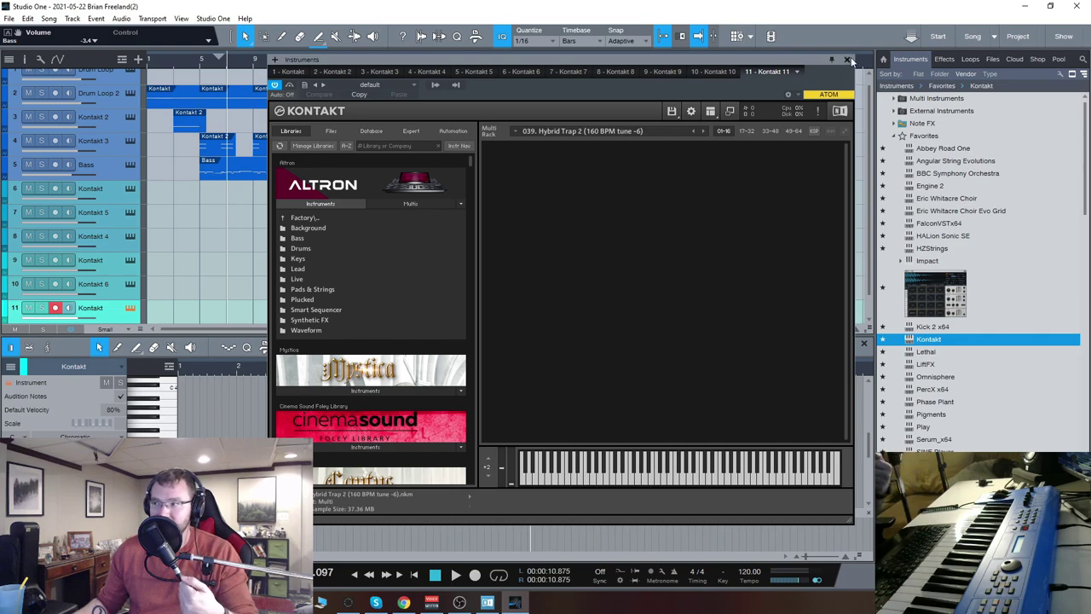
{"action": "left_click", "coordinate": [317, 329]}
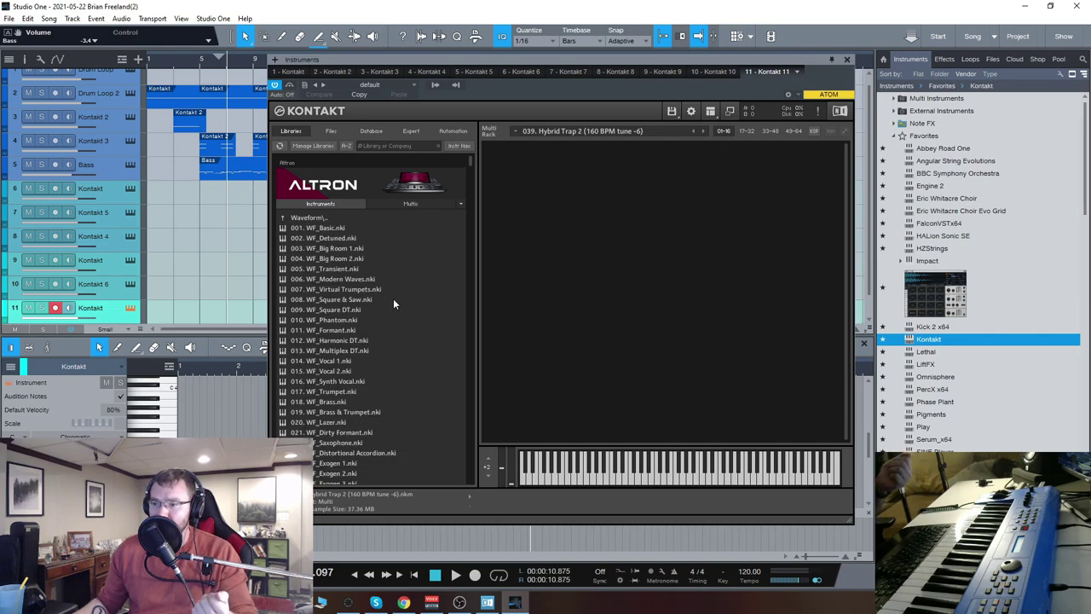
{"action": "scroll", "coordinate": [393, 299], "scroll_direction": "down", "scroll_amount": 1}
{"action": "scroll", "coordinate": [328, 341], "scroll_direction": "up", "scroll_amount": 3}
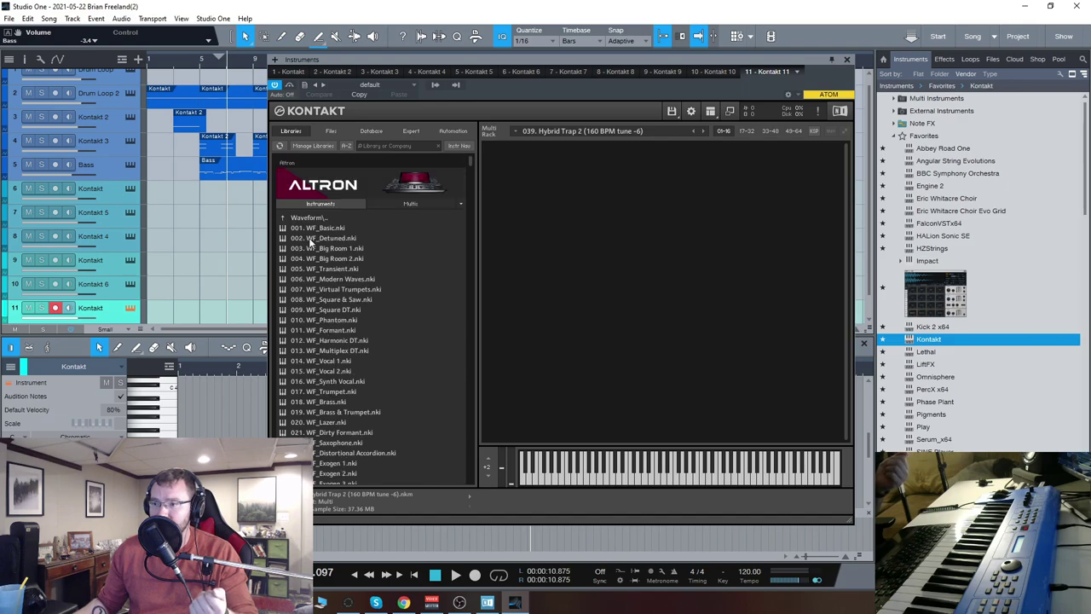
Load 017. FX_Buildup 1 from Altron's Synthetic FX folder and look through the folder's remaining presets.
{"action": "left_click", "coordinate": [310, 218]}
{"action": "left_click", "coordinate": [324, 323]}
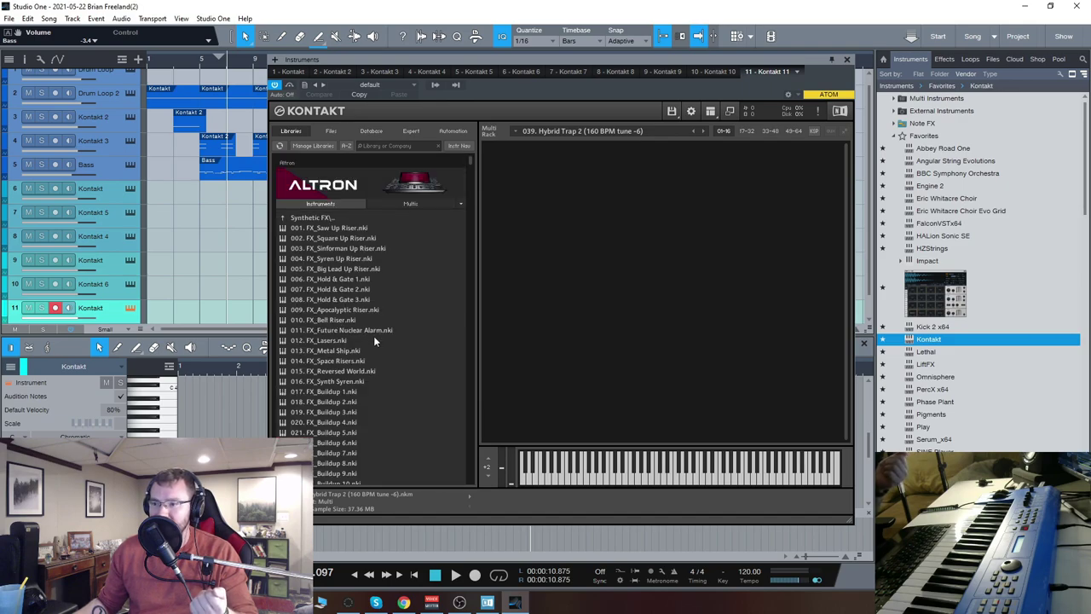
{"action": "double_click", "coordinate": [335, 390]}
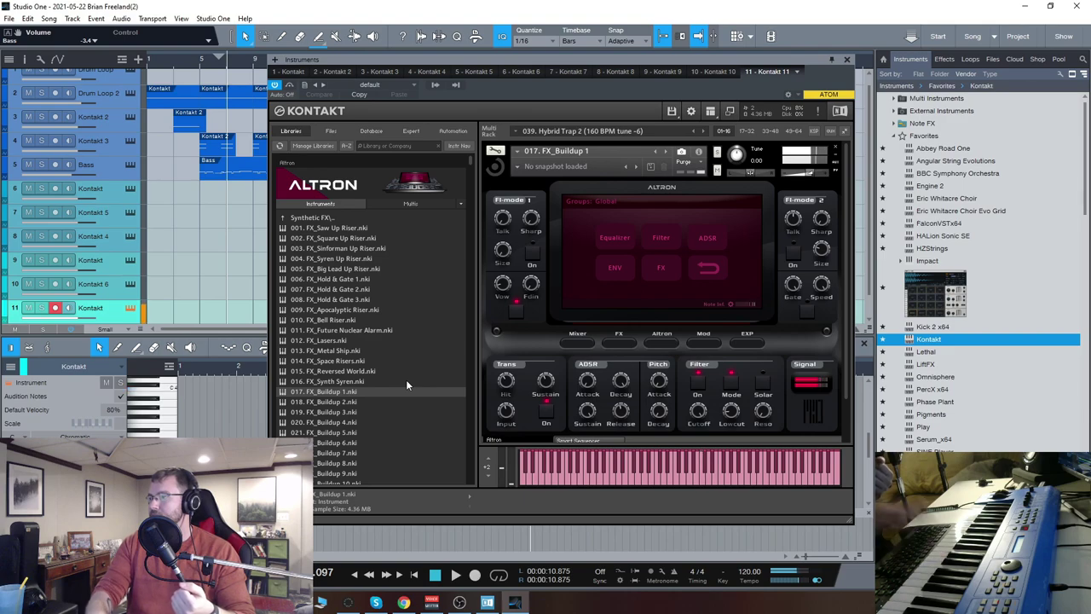
{"action": "scroll", "coordinate": [385, 372], "scroll_direction": "down", "scroll_amount": 4}
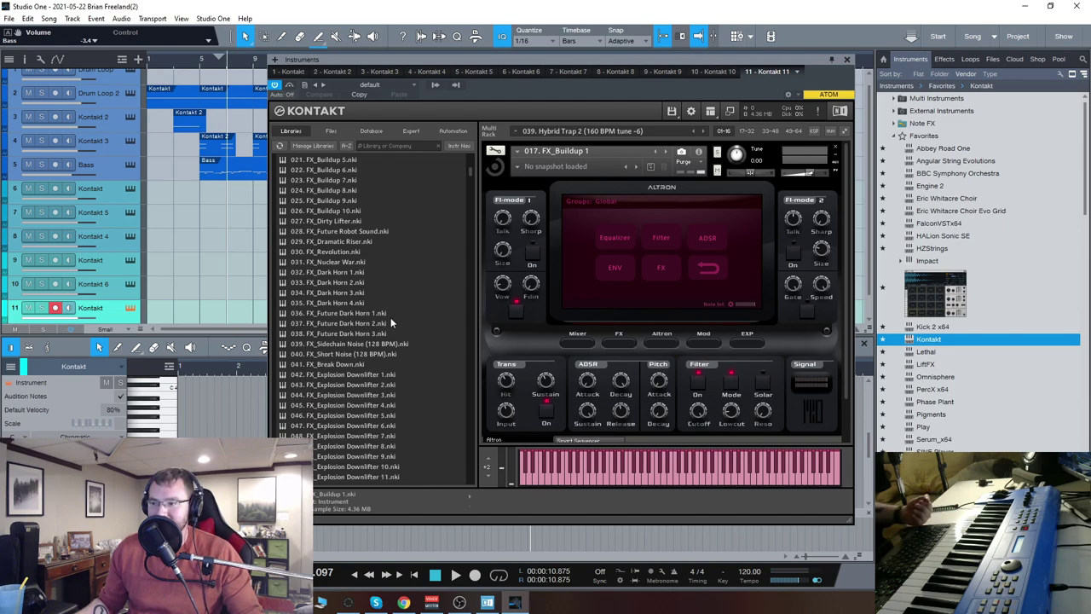
{"action": "scroll", "coordinate": [392, 316], "scroll_direction": "down", "scroll_amount": 8}
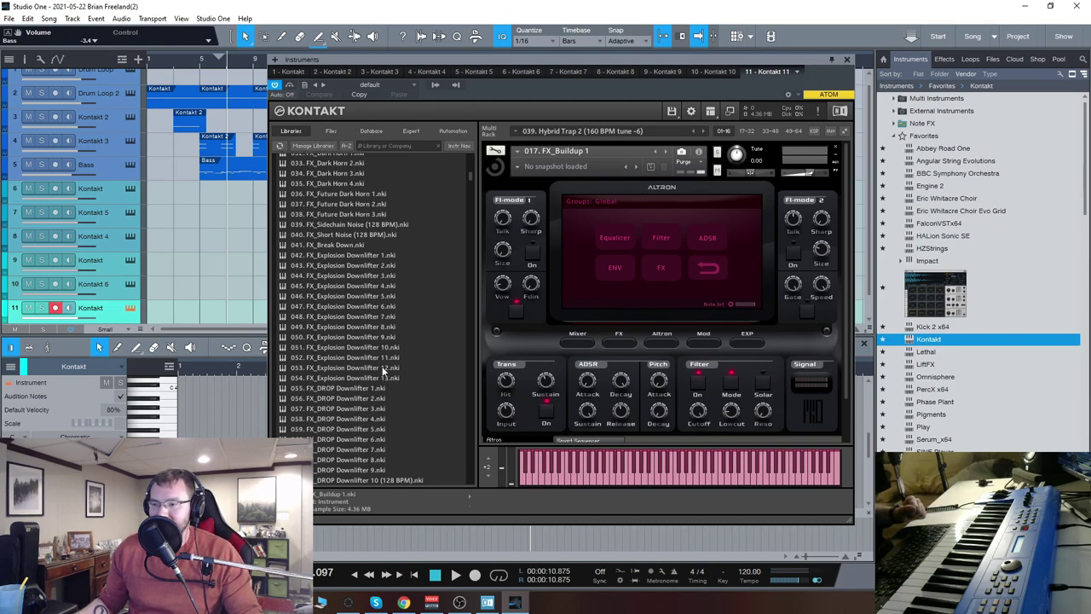
Remove the 017. FX_Buildup 1 instrument from the rack and close the instrument window.
{"action": "left_click", "coordinate": [837, 146]}
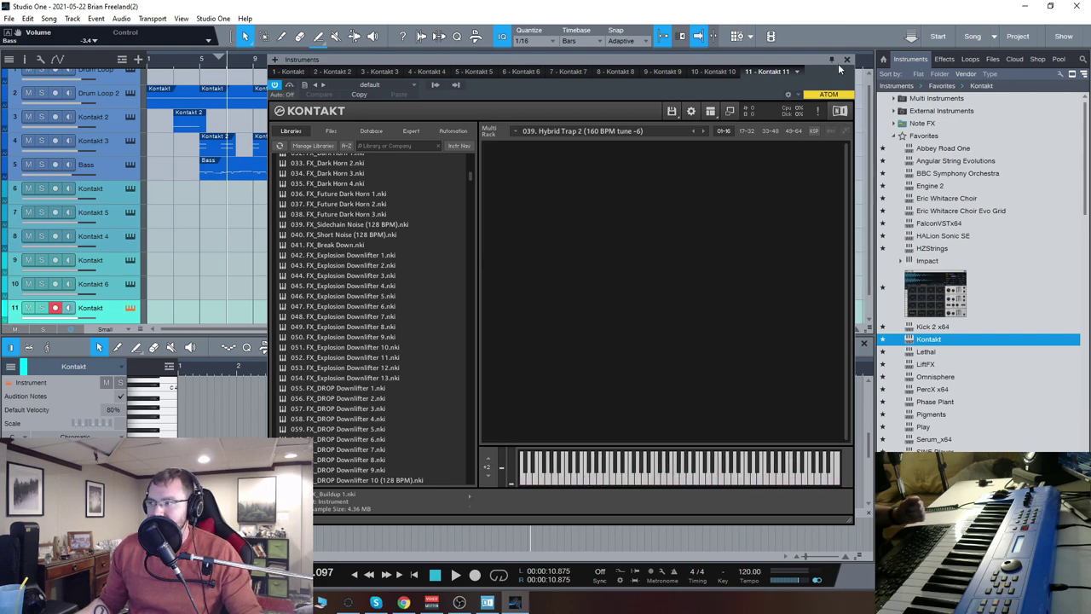
{"action": "left_click", "coordinate": [845, 60]}
{"action": "scroll", "coordinate": [238, 253], "scroll_direction": "up", "scroll_amount": 1}
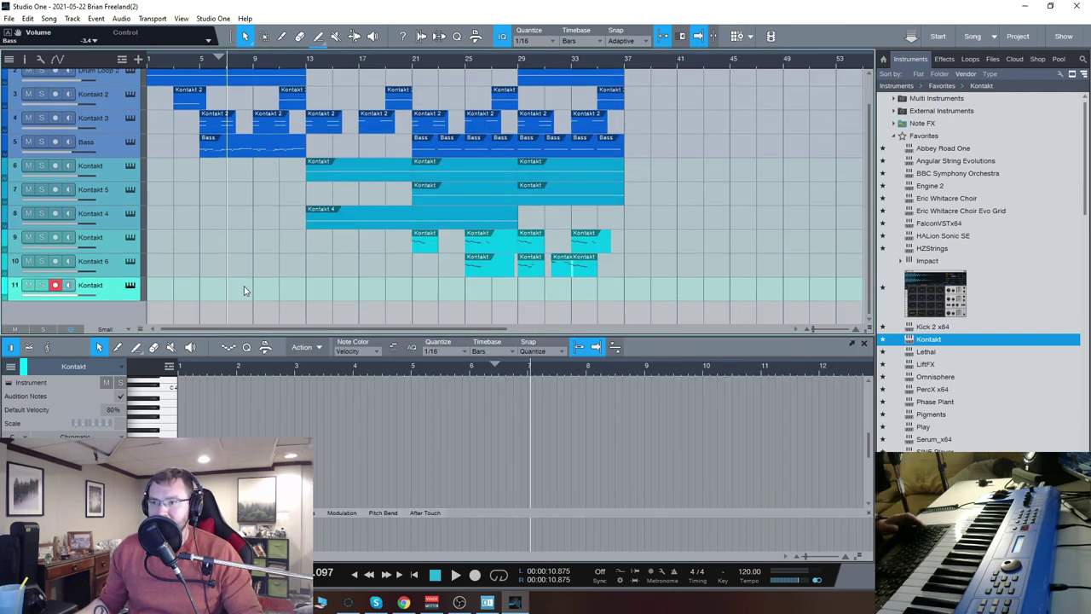
Play the song and examine the sequencer patterns of the Drum Loop 2 track's Kontakt multi, then close its window.
{"action": "left_click", "coordinate": [120, 103]}
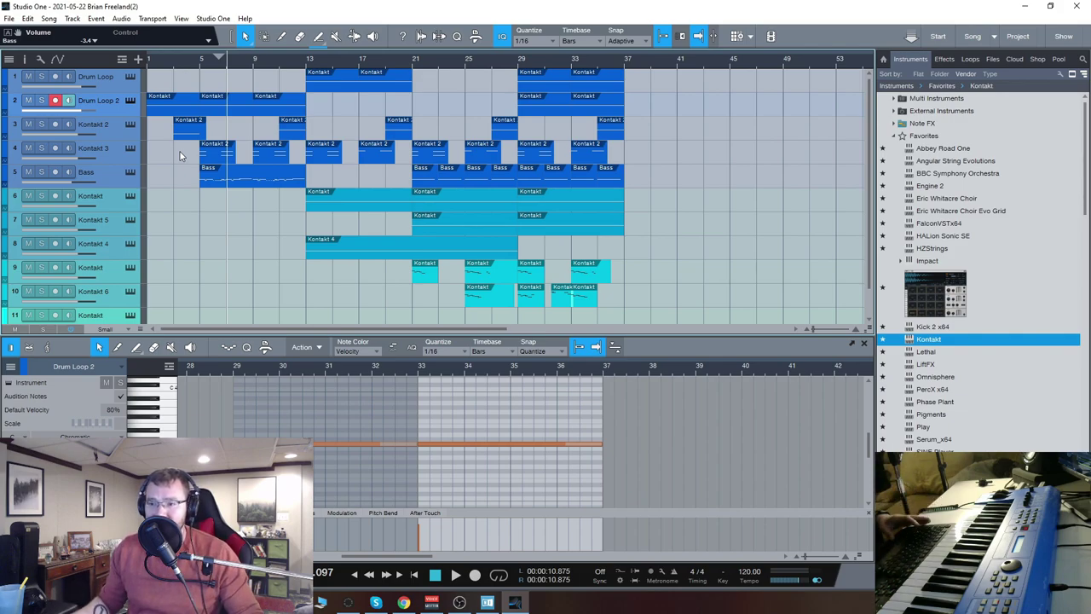
{"action": "scroll", "coordinate": [205, 318], "scroll_direction": "down", "scroll_amount": 1}
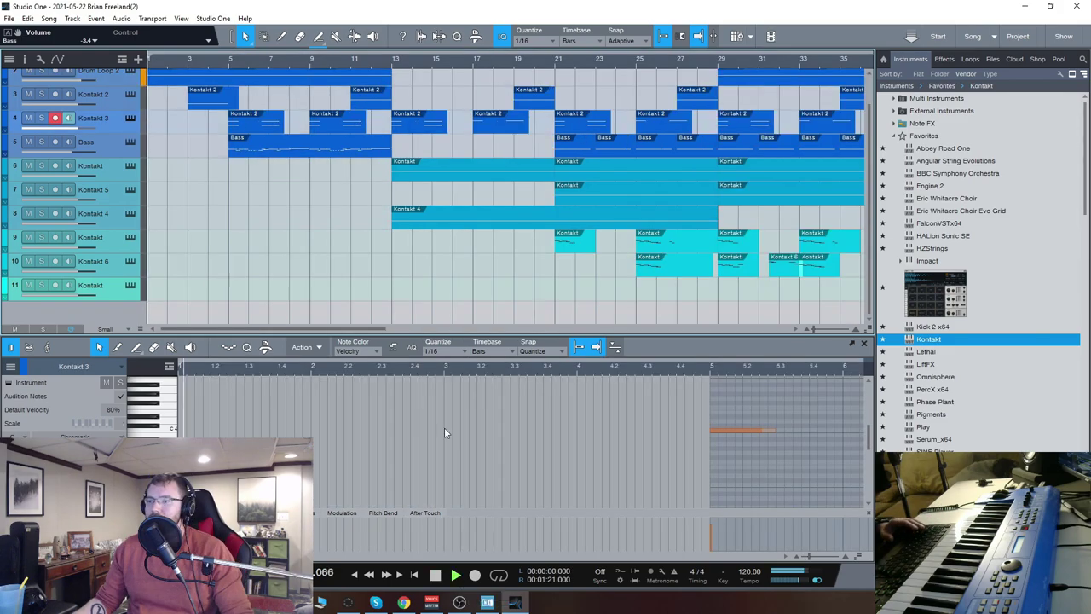
{"action": "scroll", "coordinate": [108, 100], "scroll_direction": "up", "scroll_amount": 1}
{"action": "left_click", "coordinate": [130, 100]}
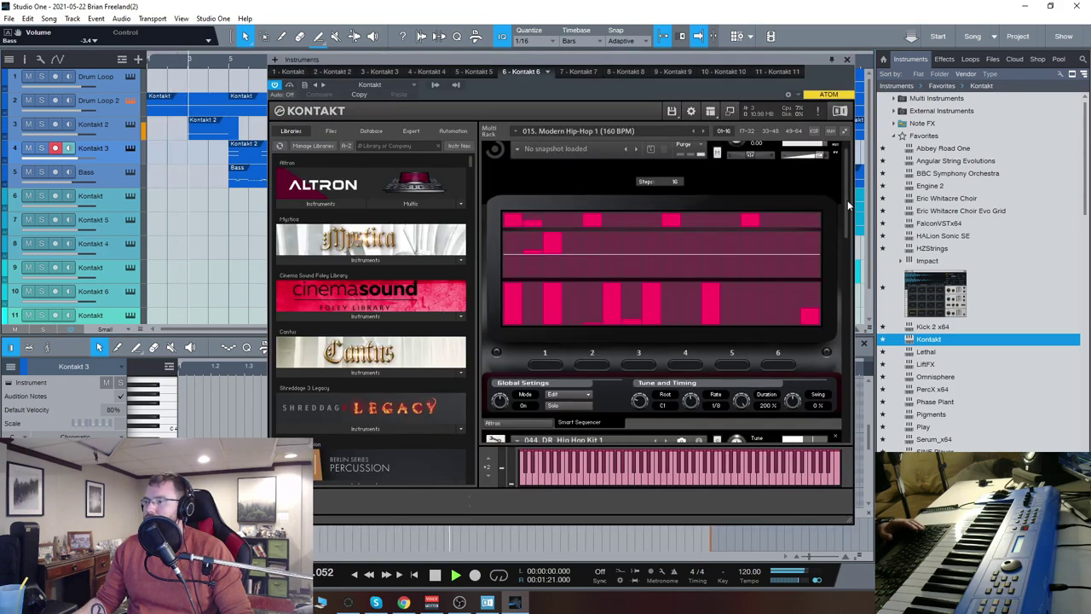
{"action": "scroll", "coordinate": [848, 204], "scroll_direction": "down", "scroll_amount": 2}
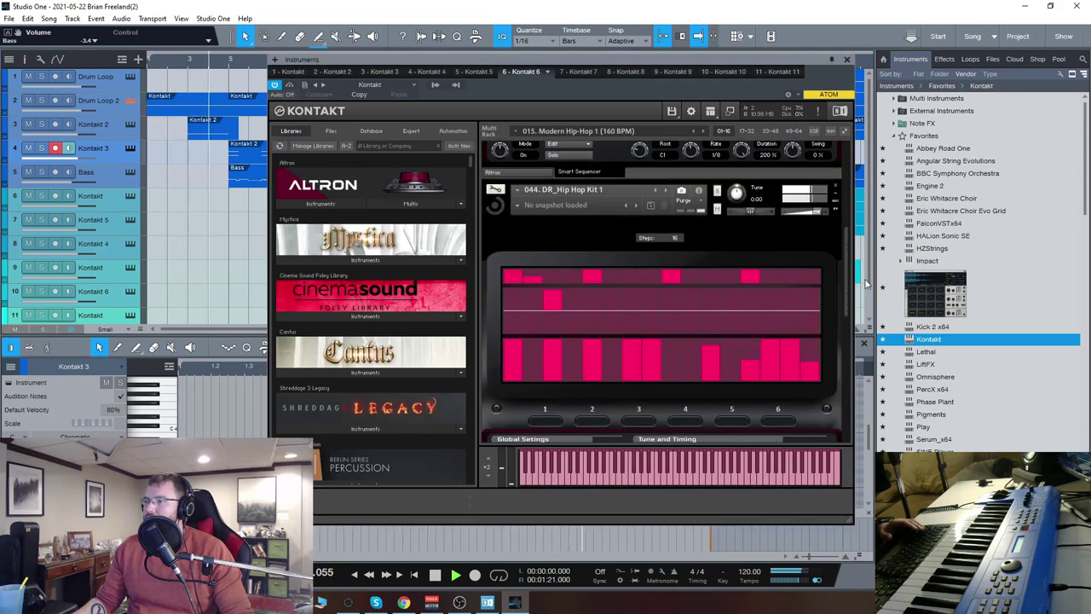
{"action": "scroll", "coordinate": [844, 273], "scroll_direction": "up", "scroll_amount": 2}
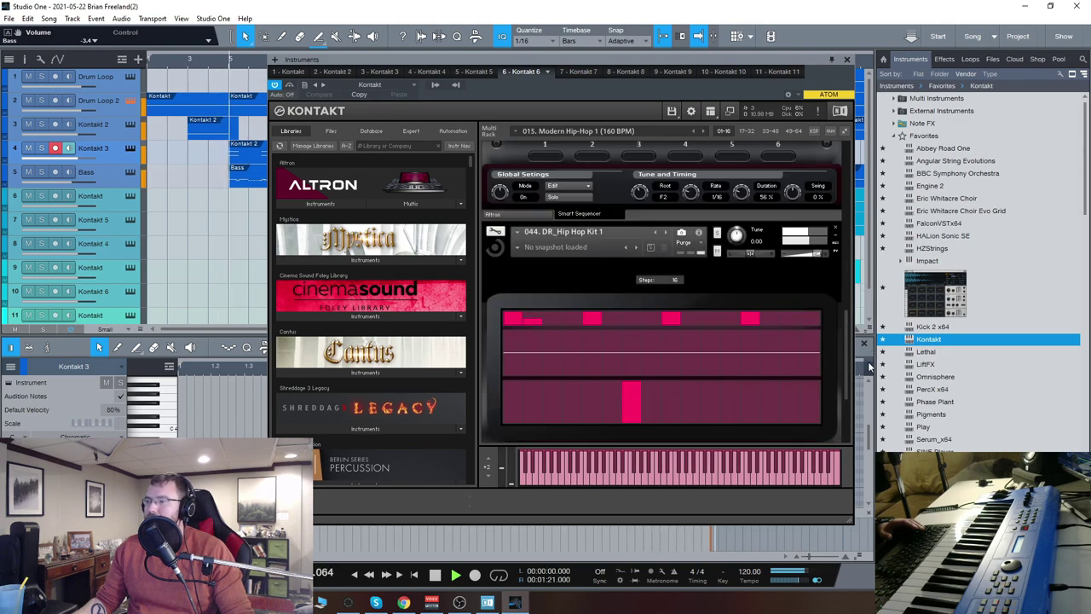
{"action": "left_click", "coordinate": [848, 60]}
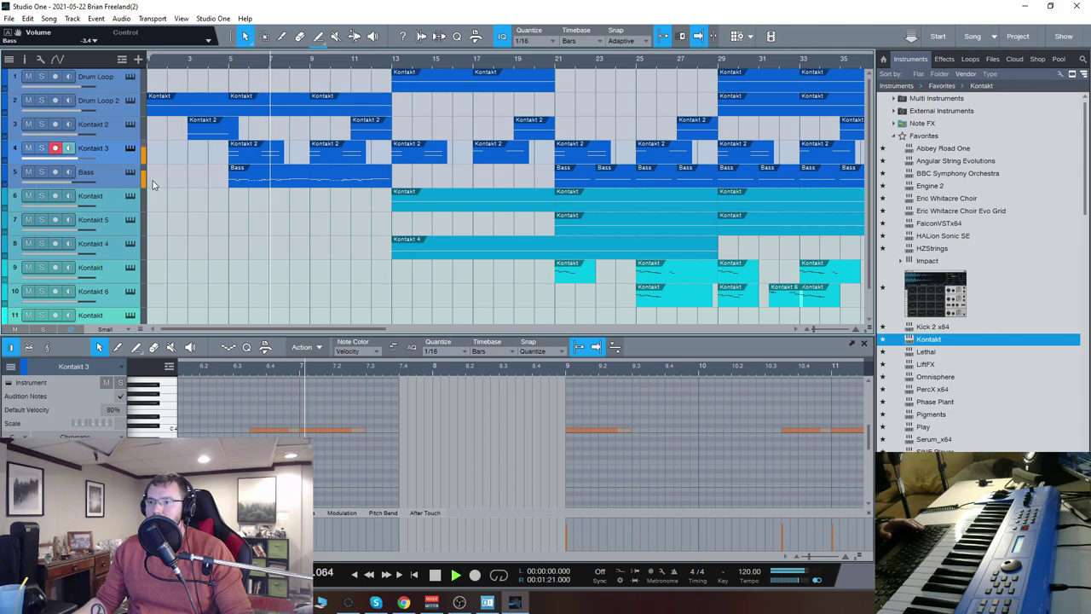
Examine the notes of the Bass track's first clip during playback.
{"action": "left_click", "coordinate": [216, 176]}
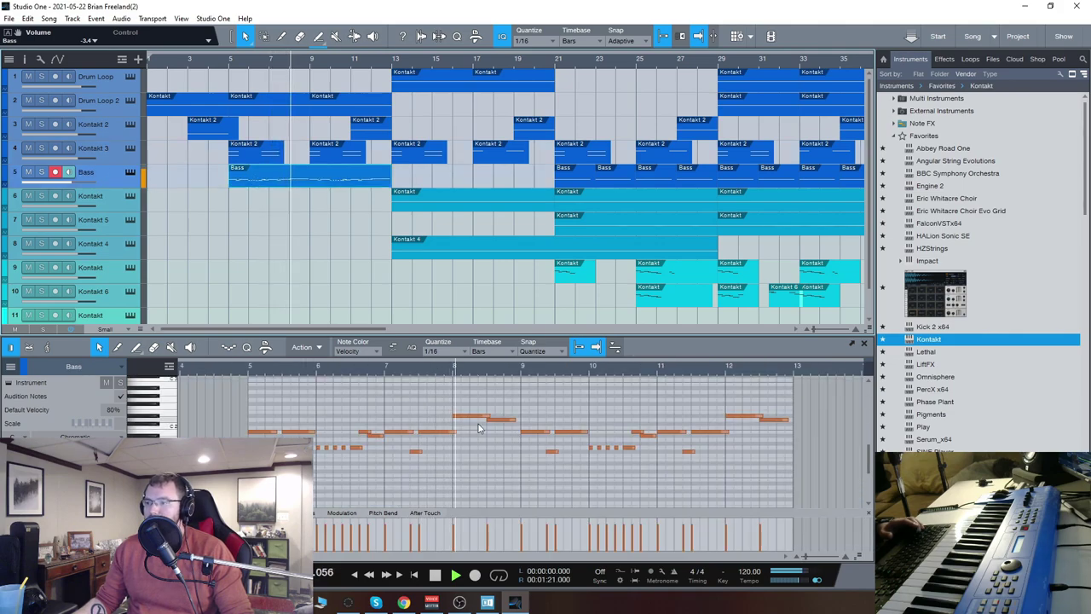
{"action": "scroll", "coordinate": [526, 457], "scroll_direction": "down", "scroll_amount": 3}
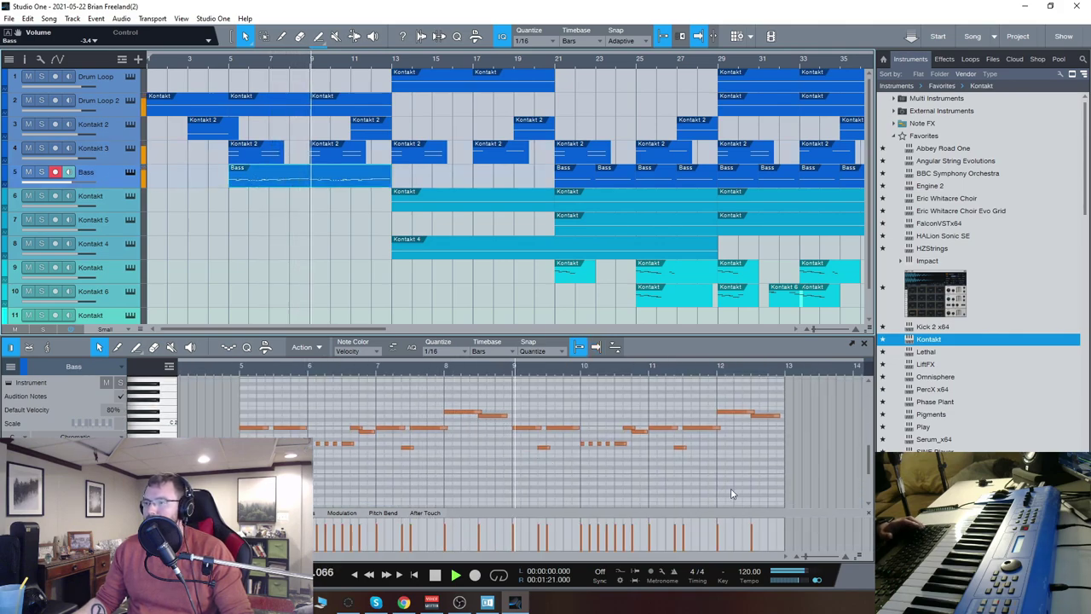
{"action": "scroll", "coordinate": [656, 475], "scroll_direction": "up", "scroll_amount": 2}
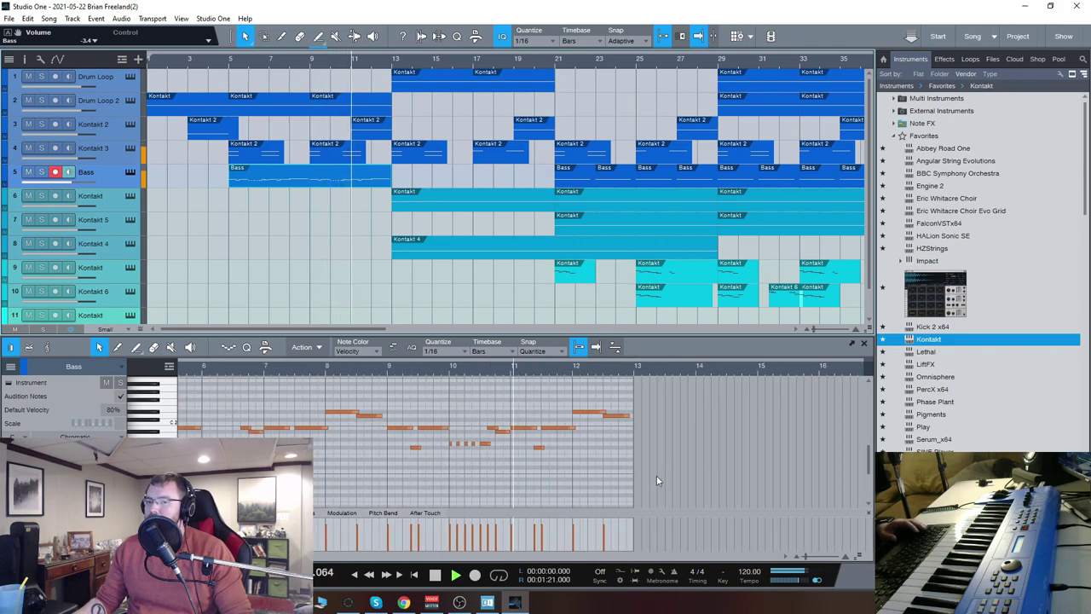
{"action": "scroll", "coordinate": [432, 297], "scroll_direction": "right", "scroll_amount": 2}
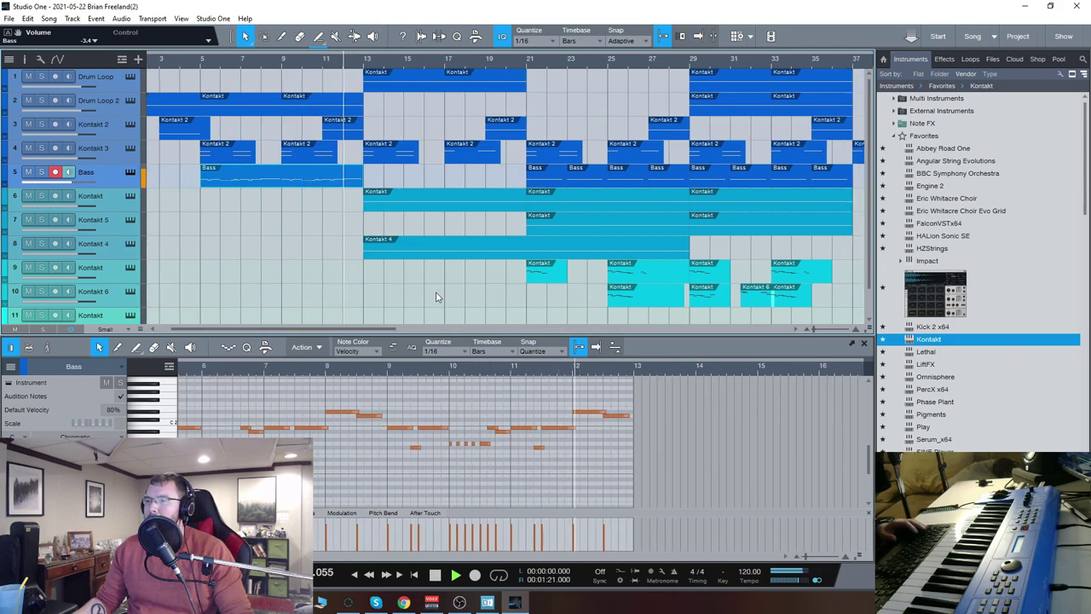
Open the Drum Loop track's Kontakt multi, show its Smart Sequencer, examine the drum patterns and close the window.
{"action": "left_click", "coordinate": [407, 76]}
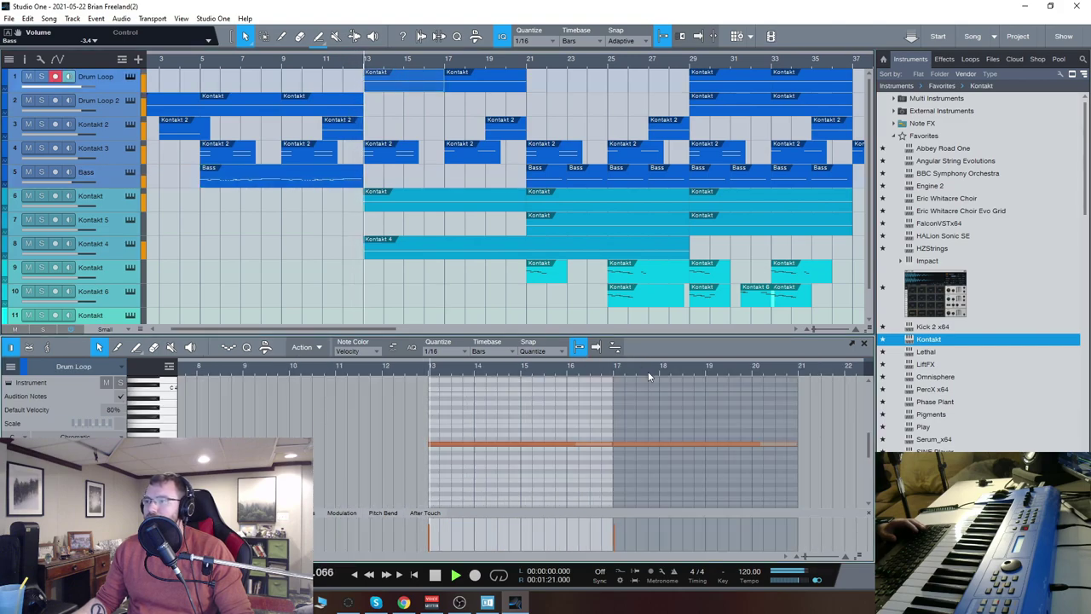
{"action": "key", "text": "F11"}
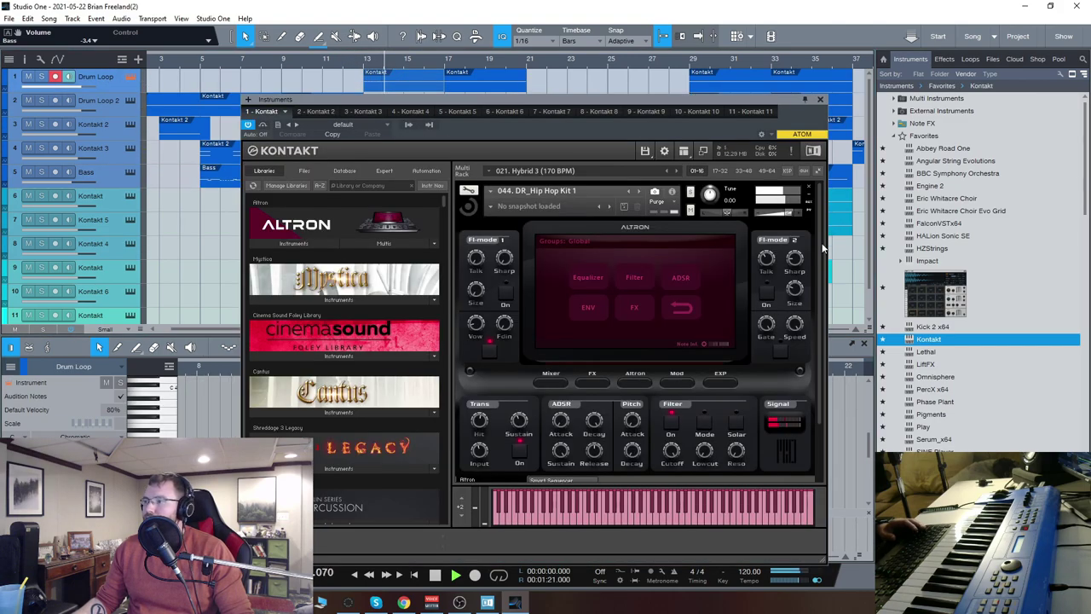
{"action": "scroll", "coordinate": [820, 224], "scroll_direction": "down", "scroll_amount": 1}
{"action": "left_click", "coordinate": [575, 469]}
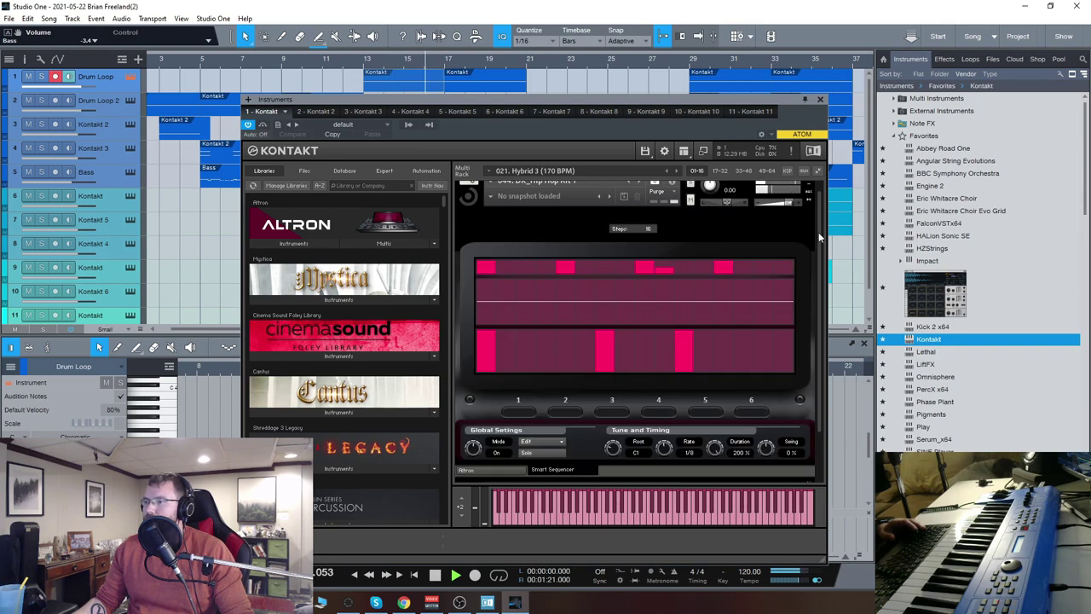
{"action": "scroll", "coordinate": [831, 296], "scroll_direction": "down", "scroll_amount": 1}
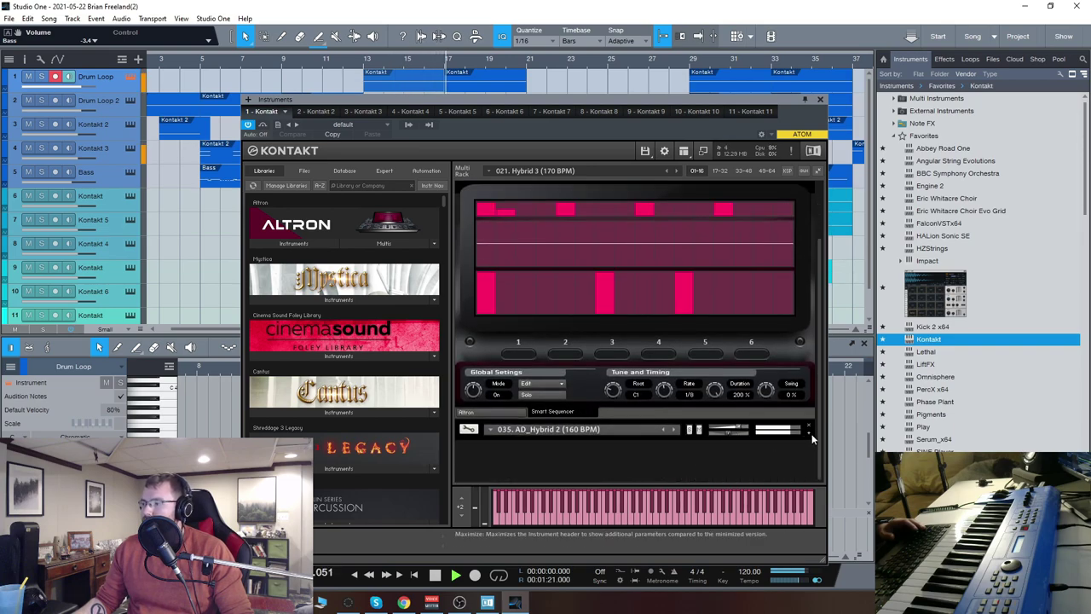
{"action": "scroll", "coordinate": [816, 296], "scroll_direction": "up", "scroll_amount": 1}
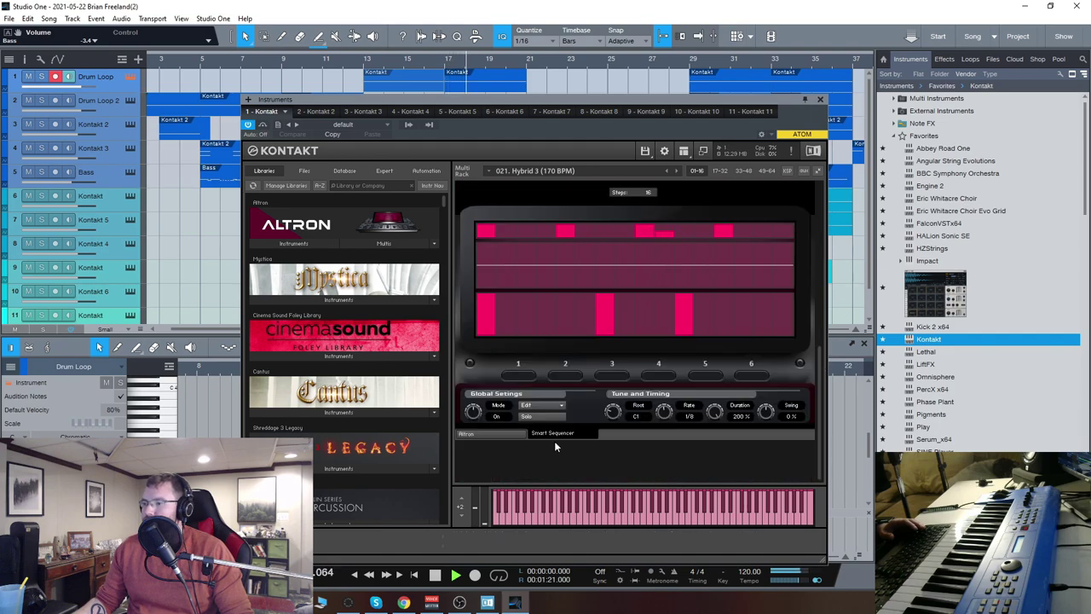
{"action": "left_click", "coordinate": [821, 100]}
Examine the notes of track 9's Kontakt clip at bar 21 in the note editor.
{"action": "left_click_drag", "start_coordinate": [409, 328], "coordinate": [454, 328]}
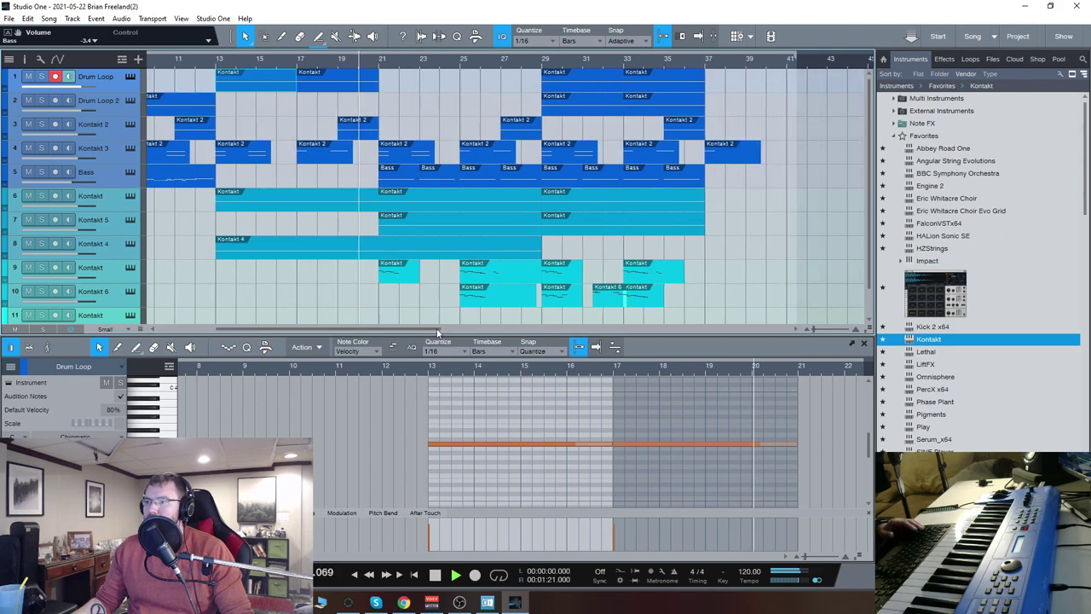
{"action": "left_click", "coordinate": [404, 277]}
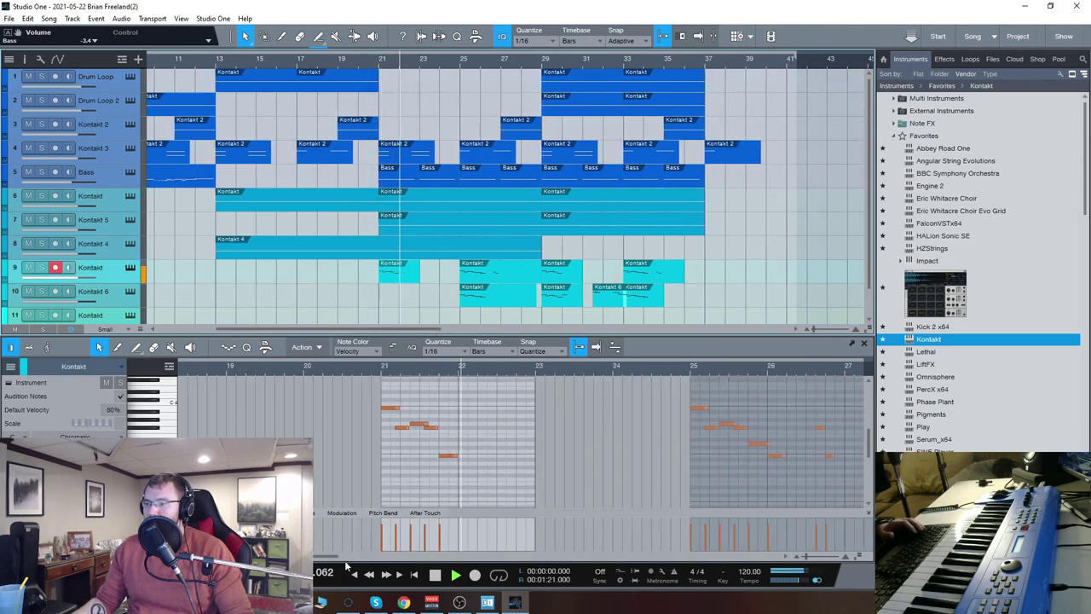
{"action": "key", "text": "e"}
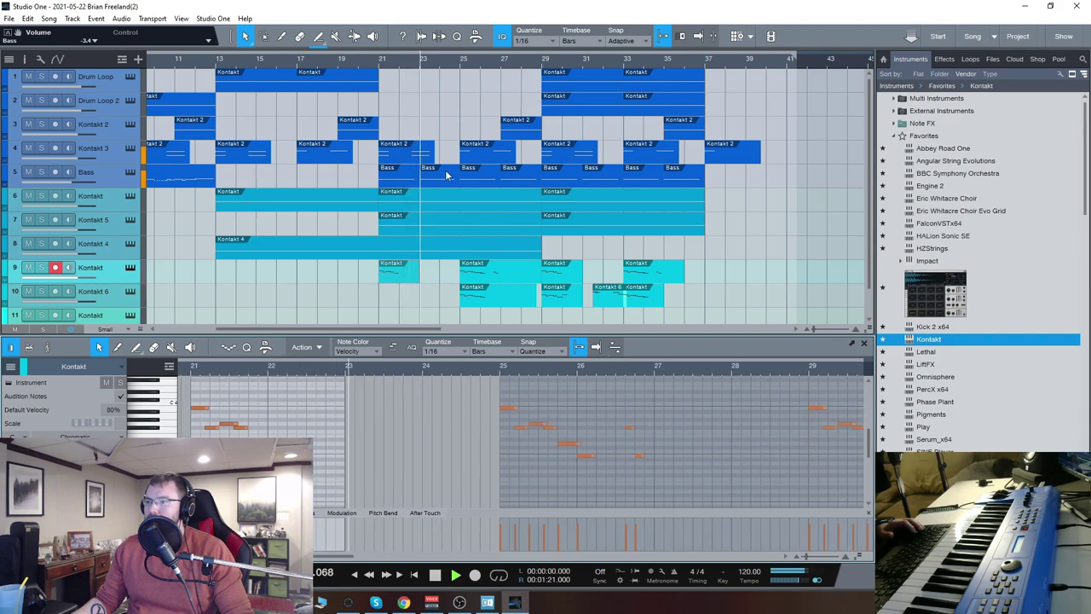
Examine the notes of the Kontakt 6 track's clips from bar 25 to bar 35 during playback.
{"action": "left_click", "coordinate": [487, 301]}
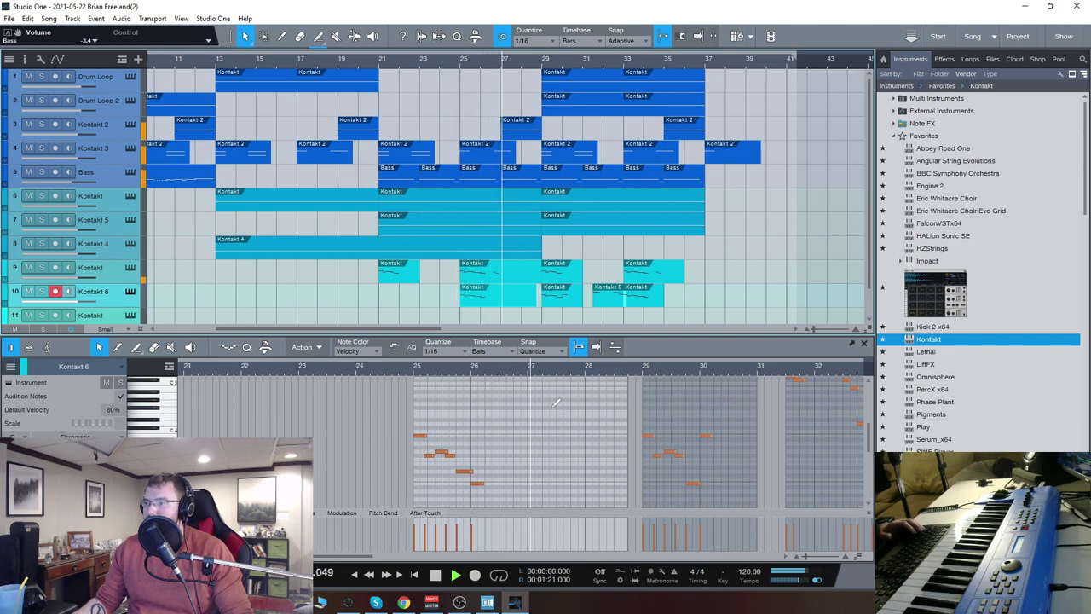
{"action": "key", "text": "w"}
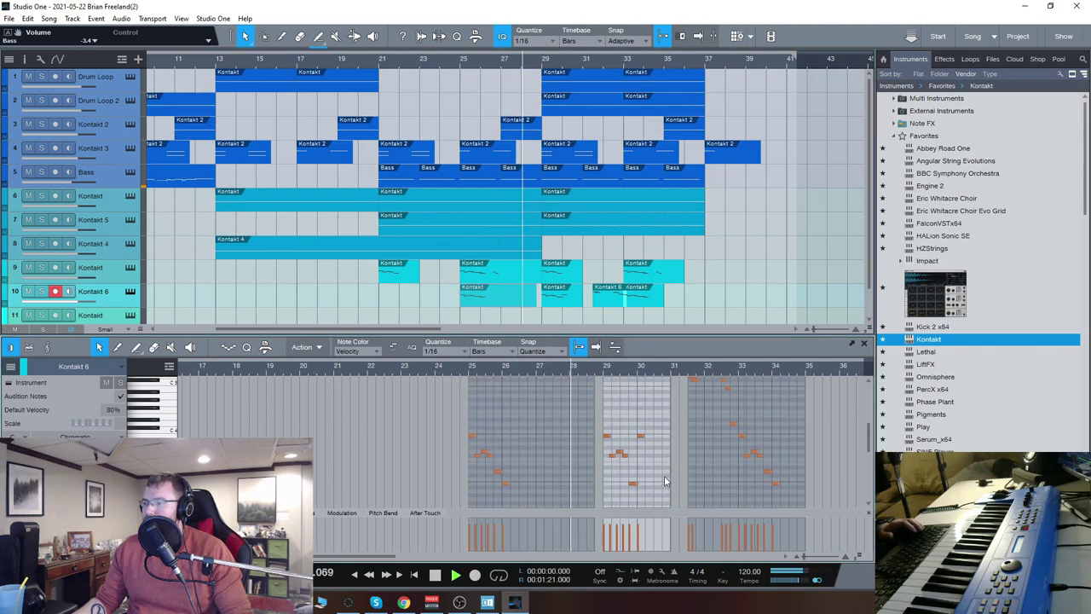
{"action": "key", "text": "e"}
{"action": "key", "text": "e"}
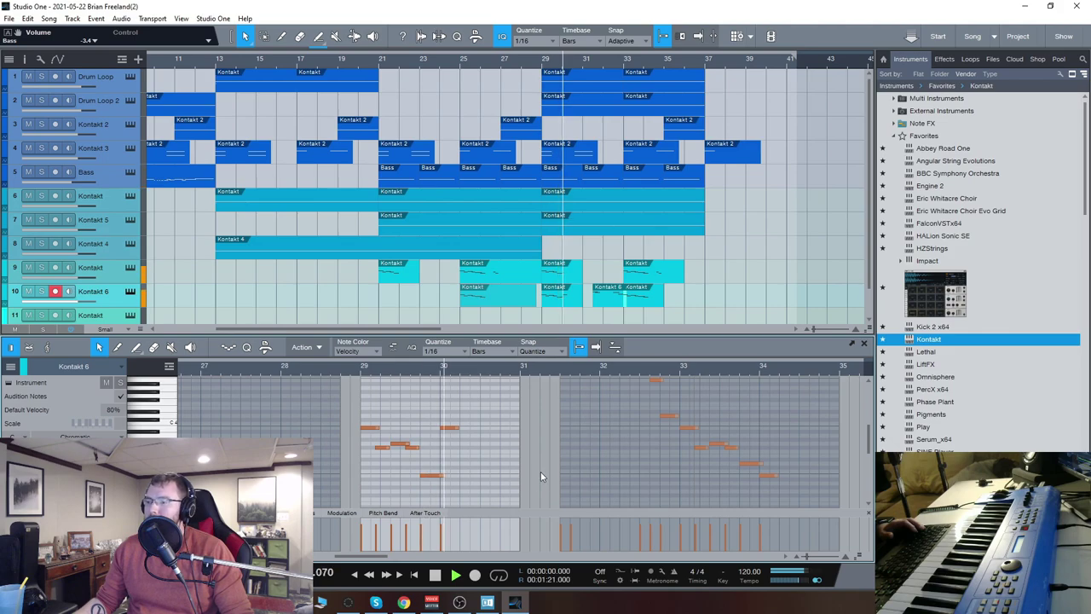
{"action": "left_click_drag", "start_coordinate": [352, 556], "coordinate": [379, 556]}
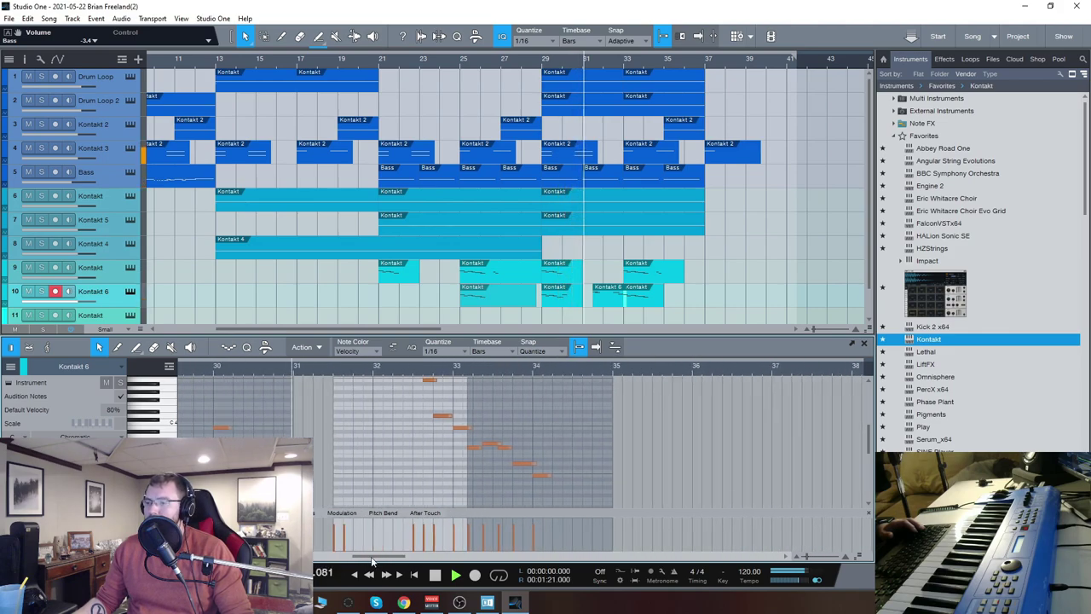
{"action": "scroll", "coordinate": [536, 460], "scroll_direction": "up", "scroll_amount": 2}
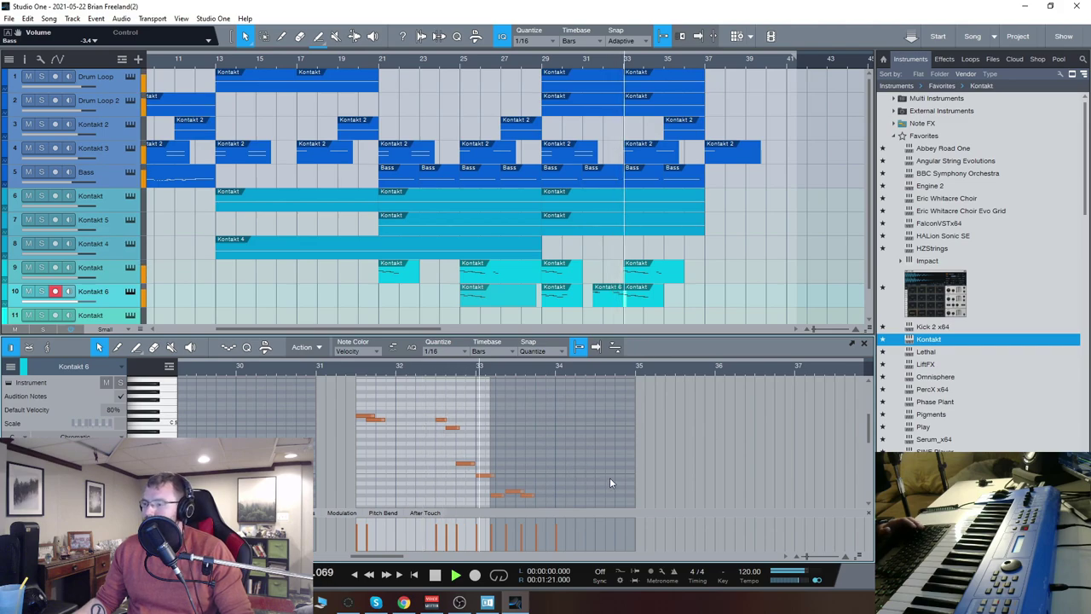
{"action": "left_click_drag", "start_coordinate": [424, 330], "coordinate": [474, 335]}
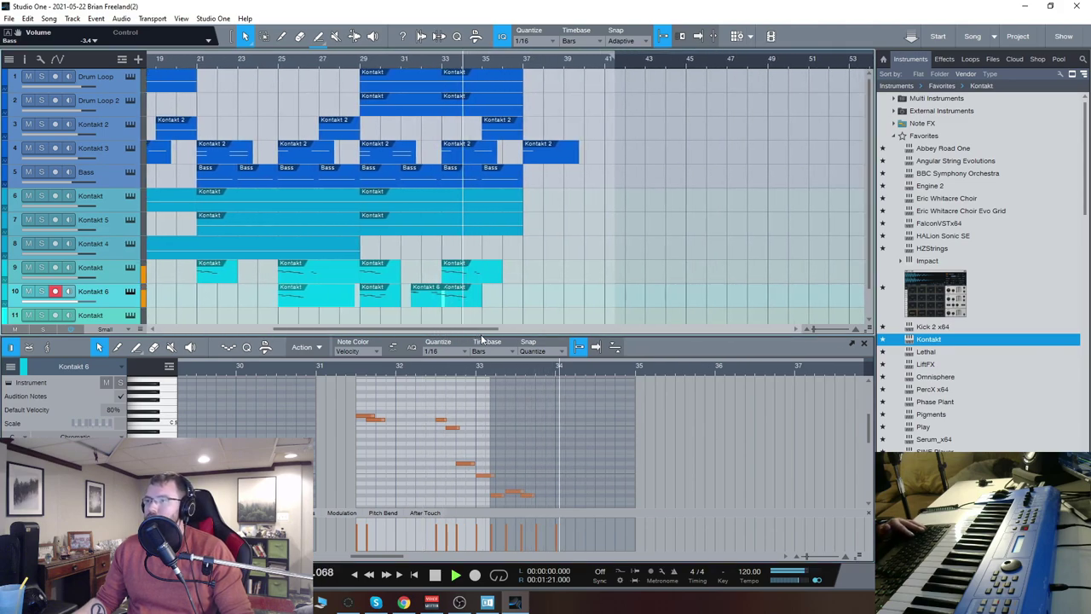